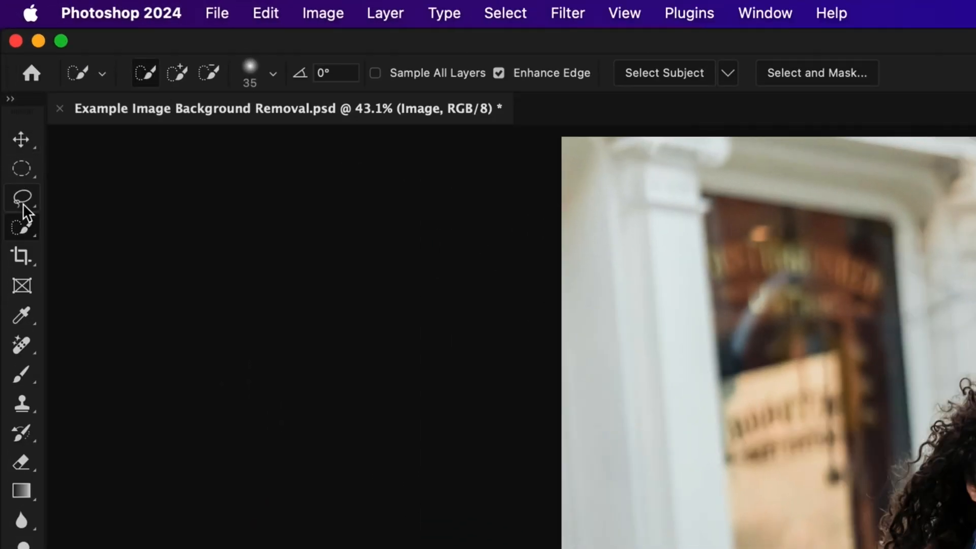
- Select the woman using Select Subject in the Quick Selection tool with Cloud (Detailed results) processing
right_click(24, 221)
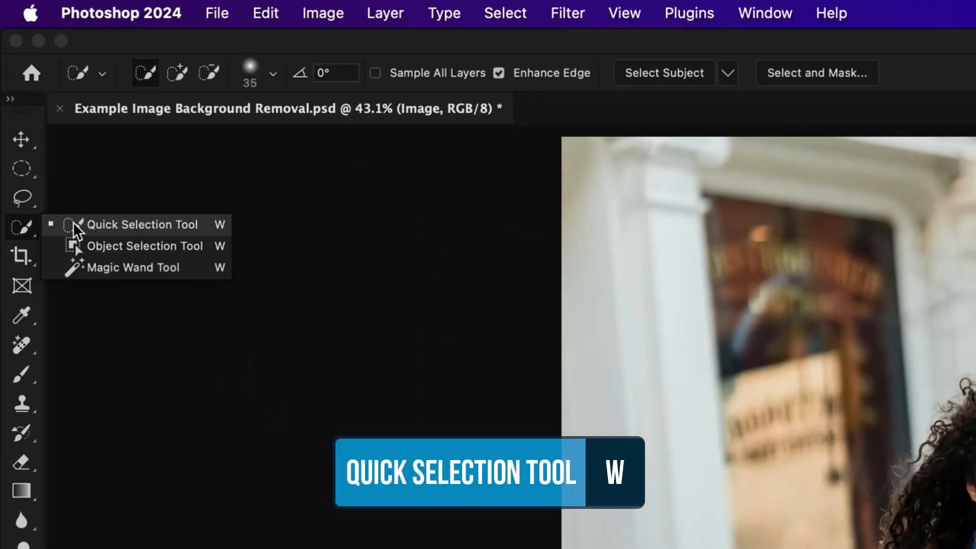
click(105, 222)
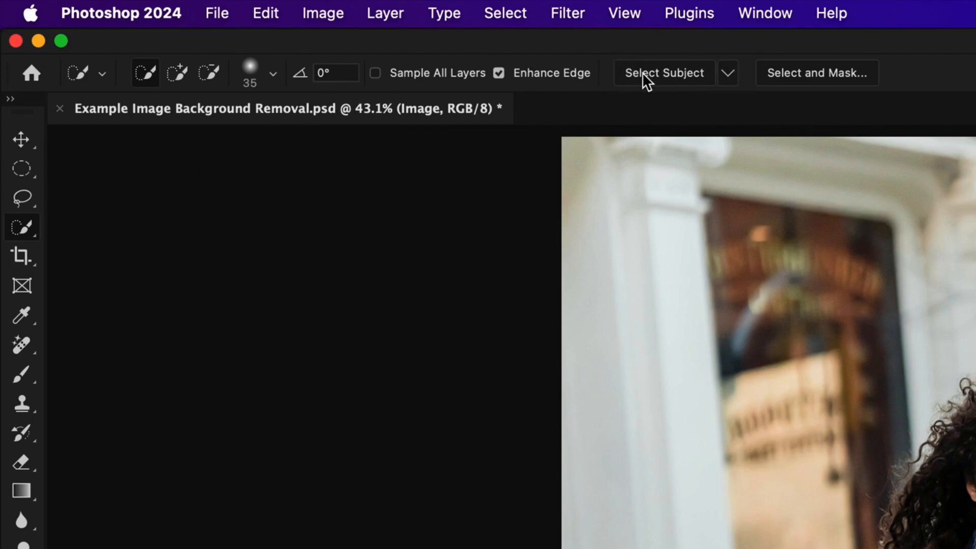
click(730, 75)
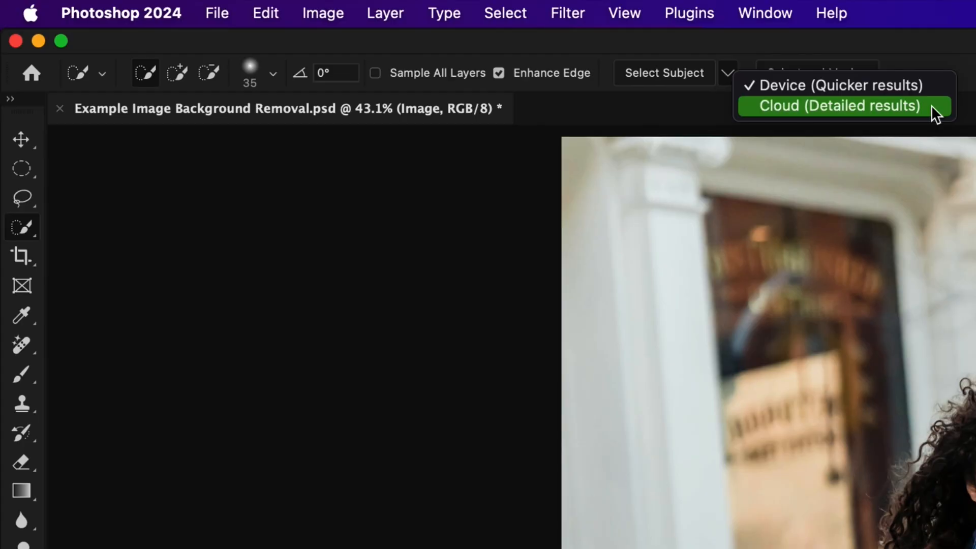
click(932, 105)
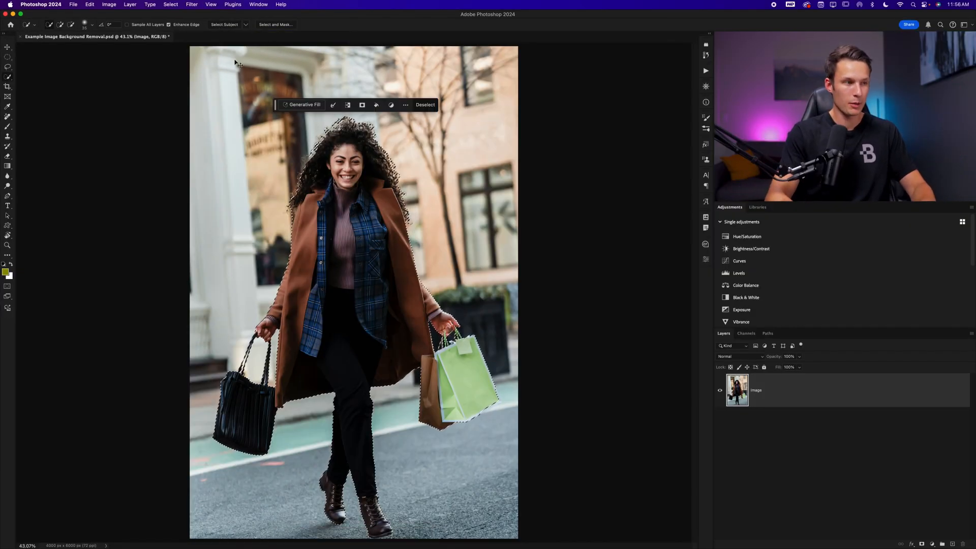
- Examine the selection's edges around the woman's hair, coat and bags, down to the trouser legs and boots
key(super+plus)
key(super+plus)
key(super+plus)
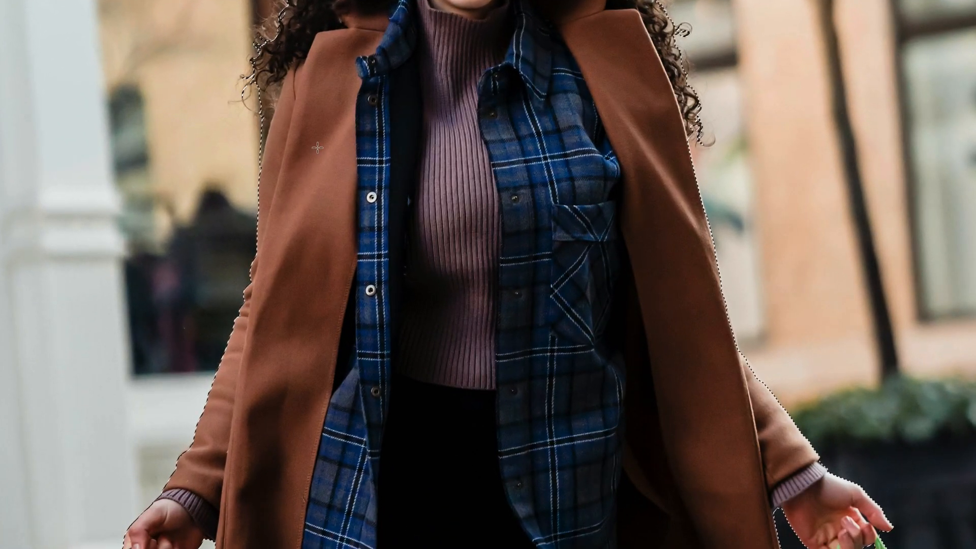
scroll(317, 148, up, 4)
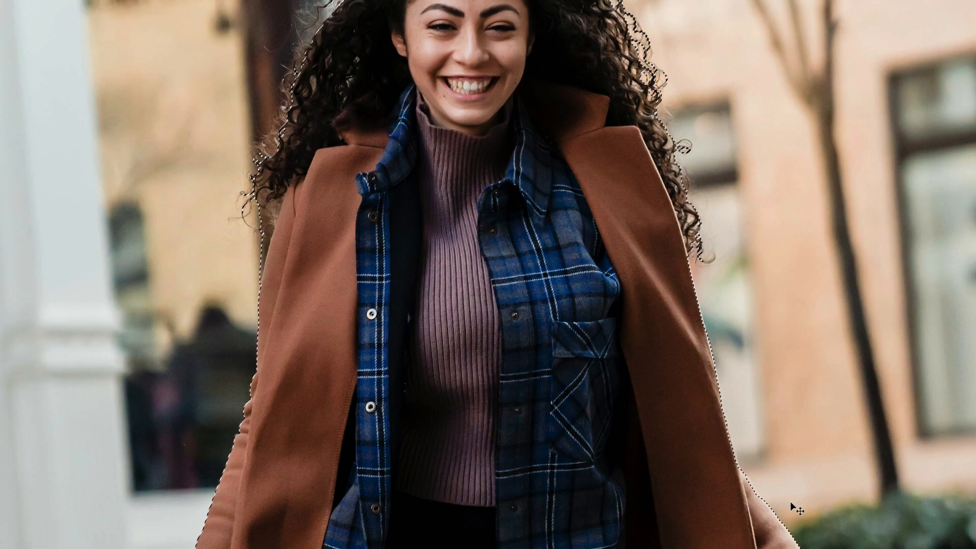
key(ctrl+0)
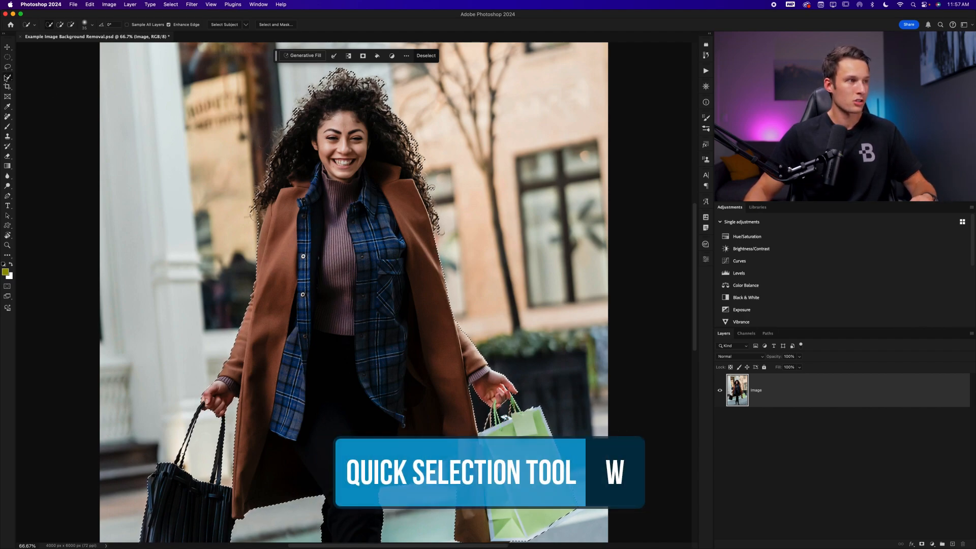
scroll(258, 166, down, 10)
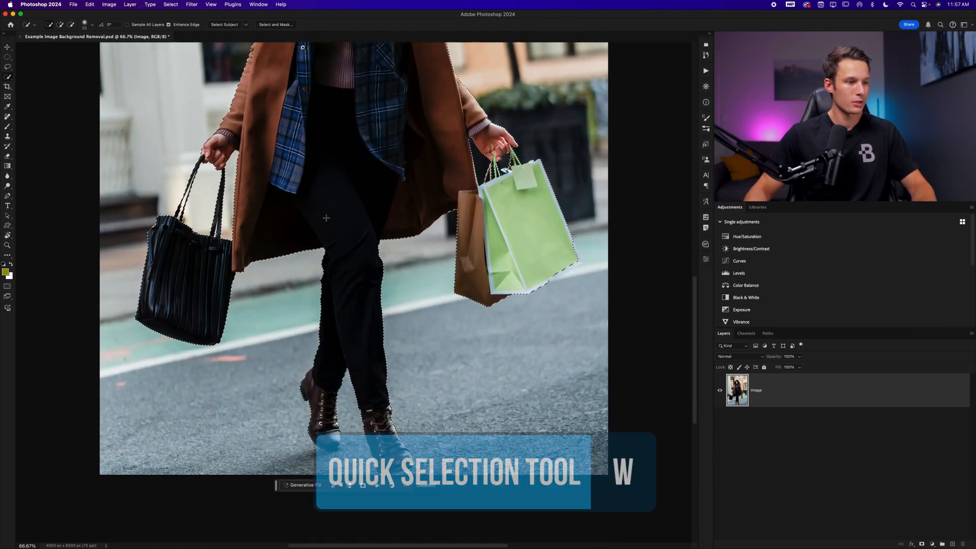
key(super+plus)
key(super+plus)
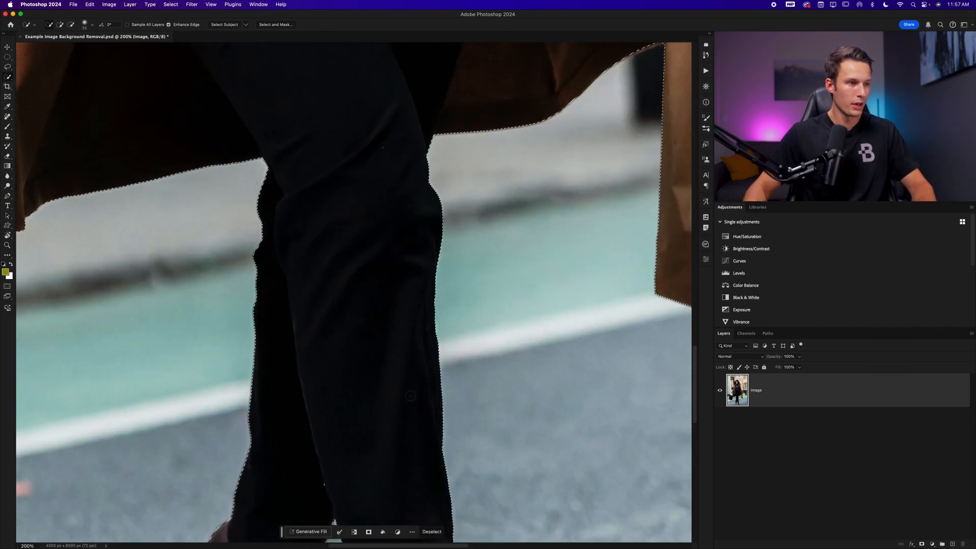
scroll(411, 397, down, 15)
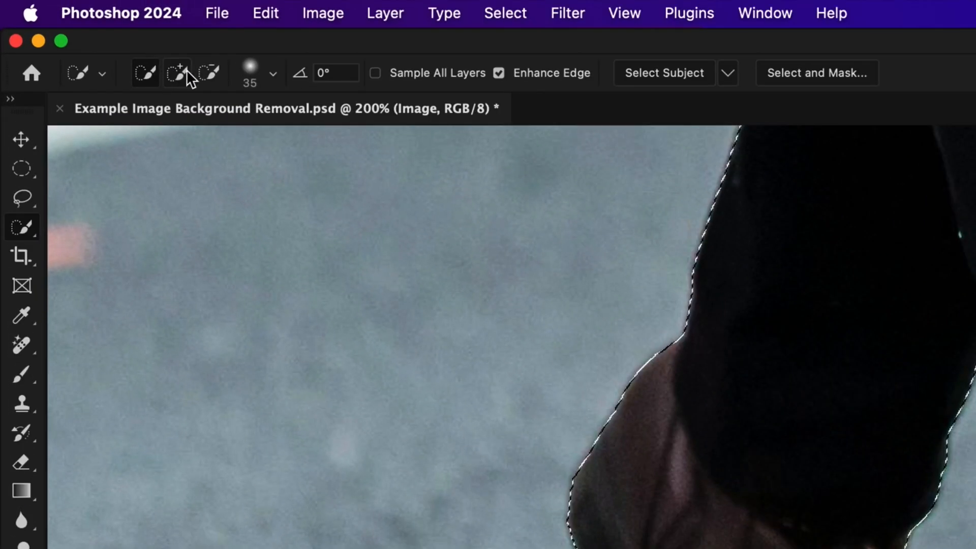
- Subtract the excess pavement beneath the front boot's sole from the selection and add the missing edge at the boot's toe
click(212, 77)
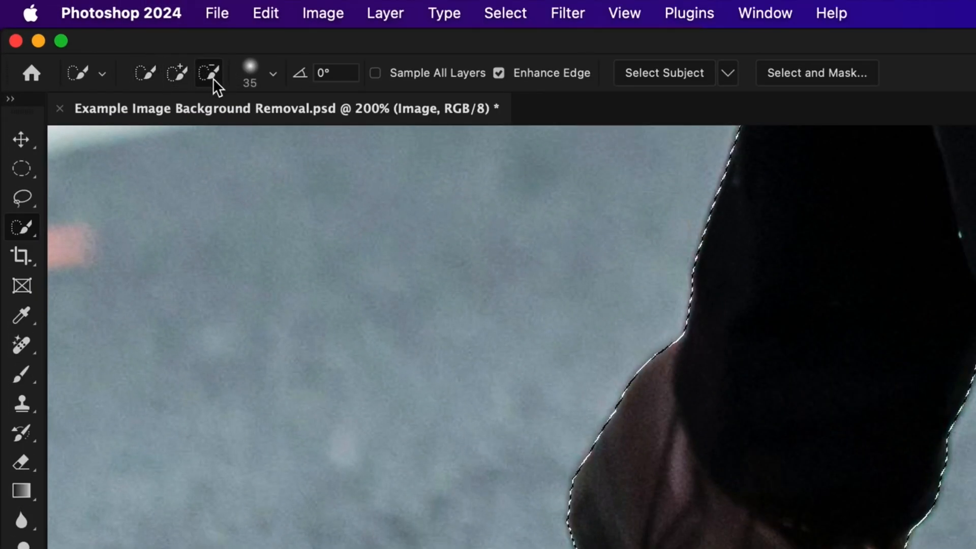
scroll(218, 80, down, 1)
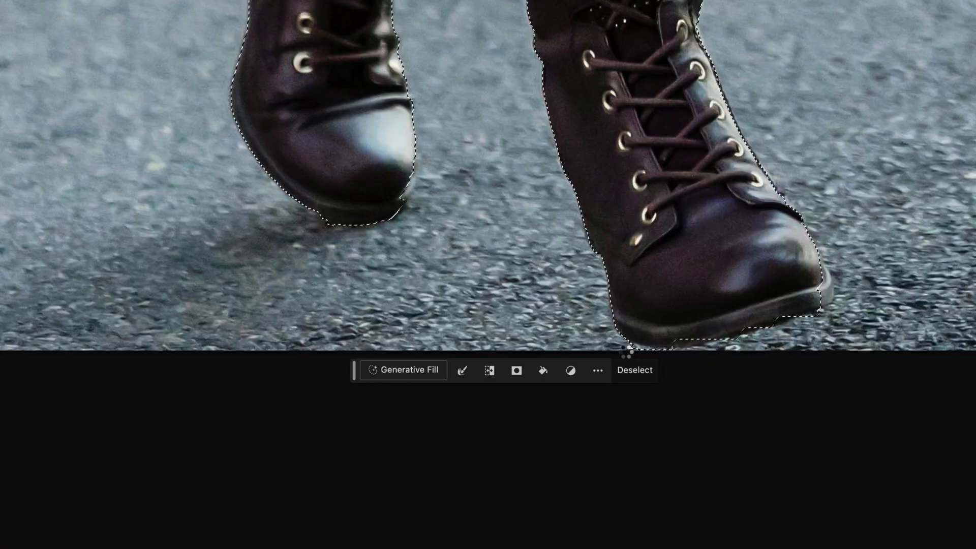
drag(626, 351, 642, 356)
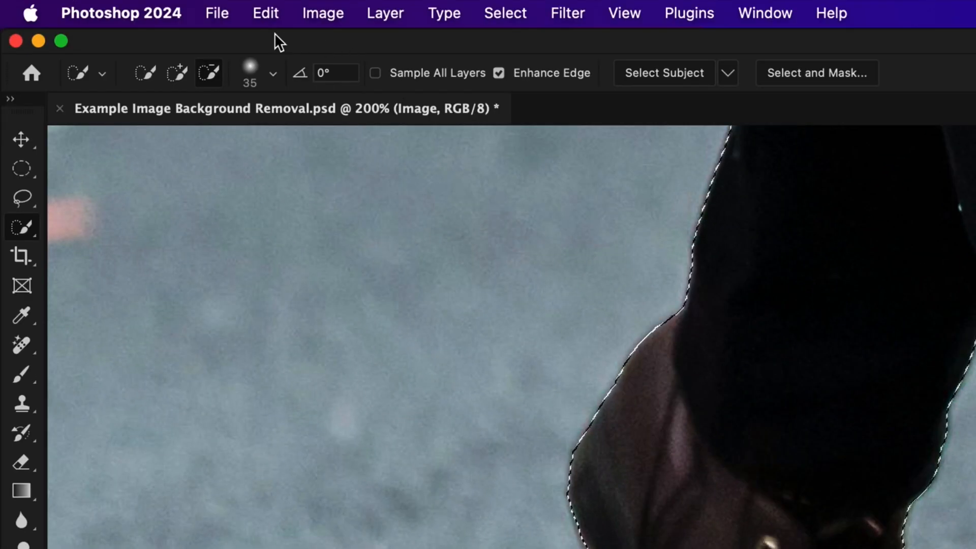
click(177, 73)
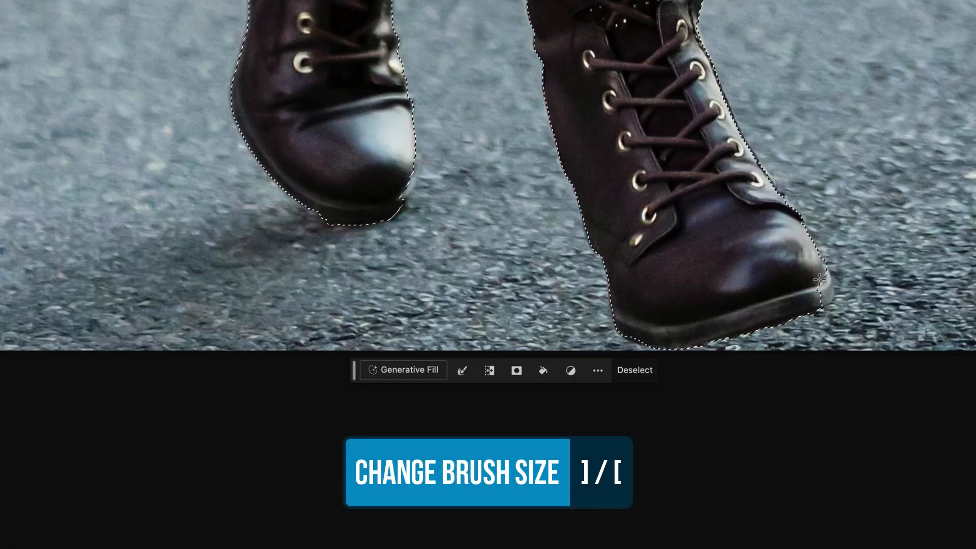
drag(823, 290, 824, 298)
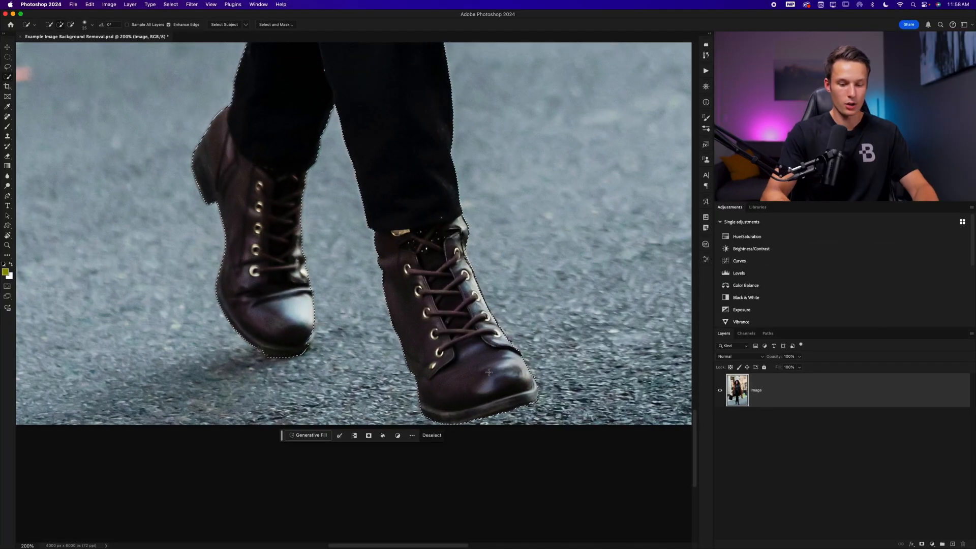
- Bring the subject selection into Select and Mask and set the view mode to Onion Skin
key(super+minus)
scroll(455, 272, up, 5)
scroll(455, 272, up, 15)
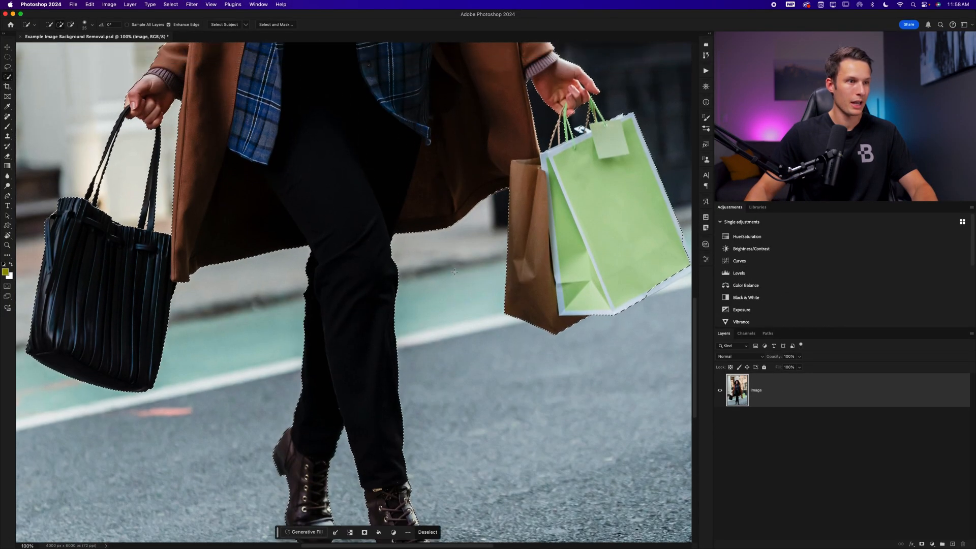
scroll(455, 272, up, 5)
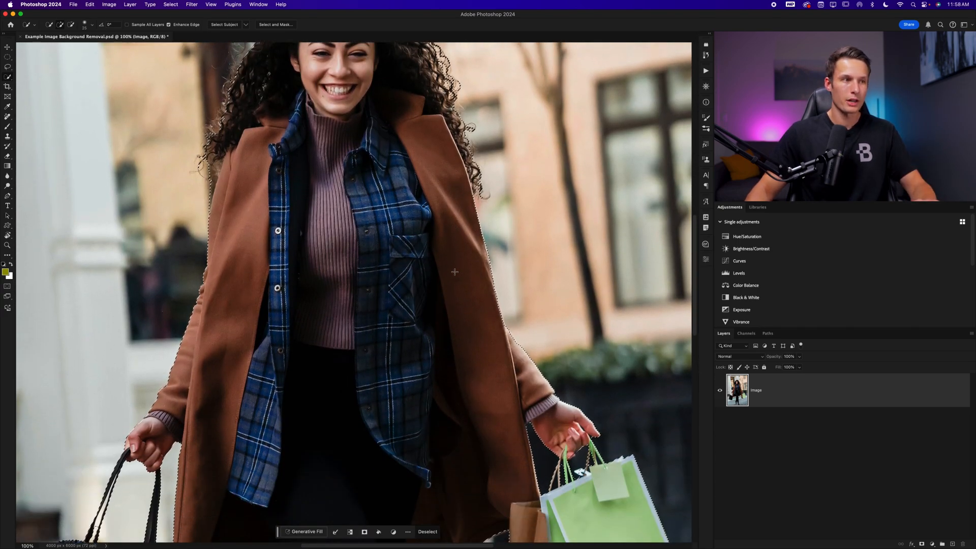
scroll(444, 306, up, 3)
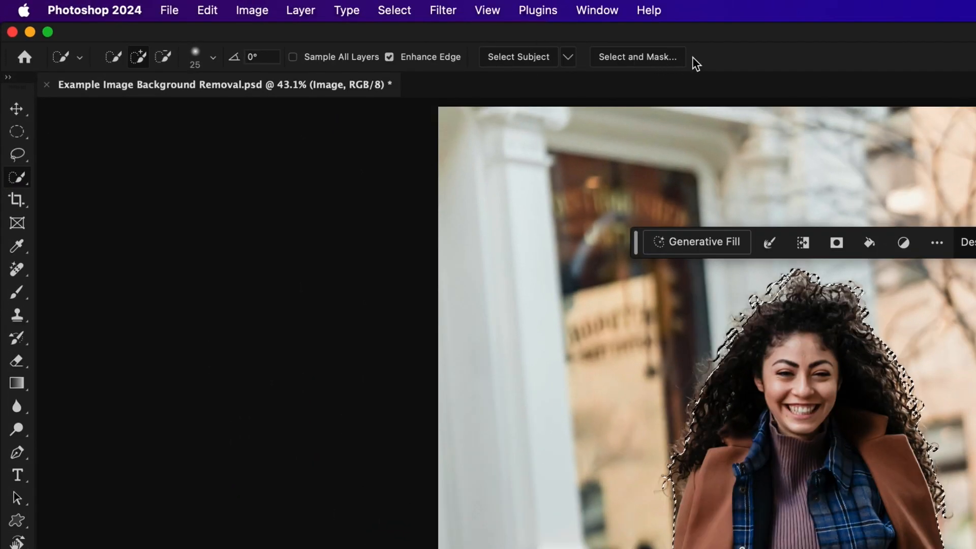
click(653, 63)
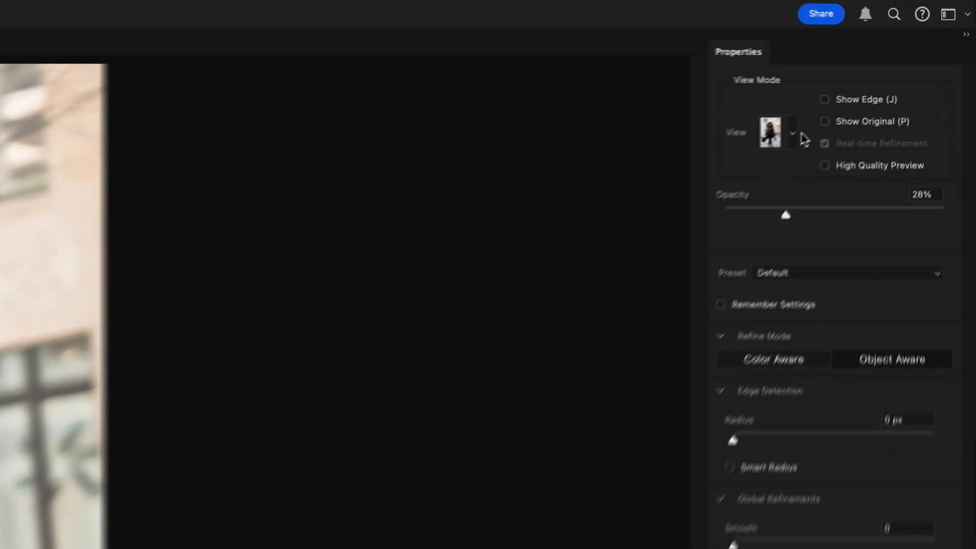
click(897, 77)
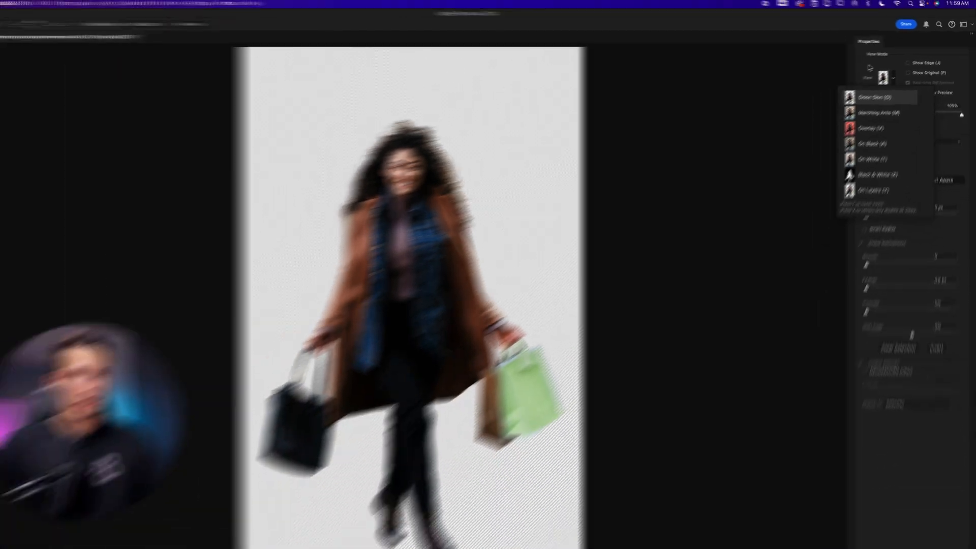
click(797, 192)
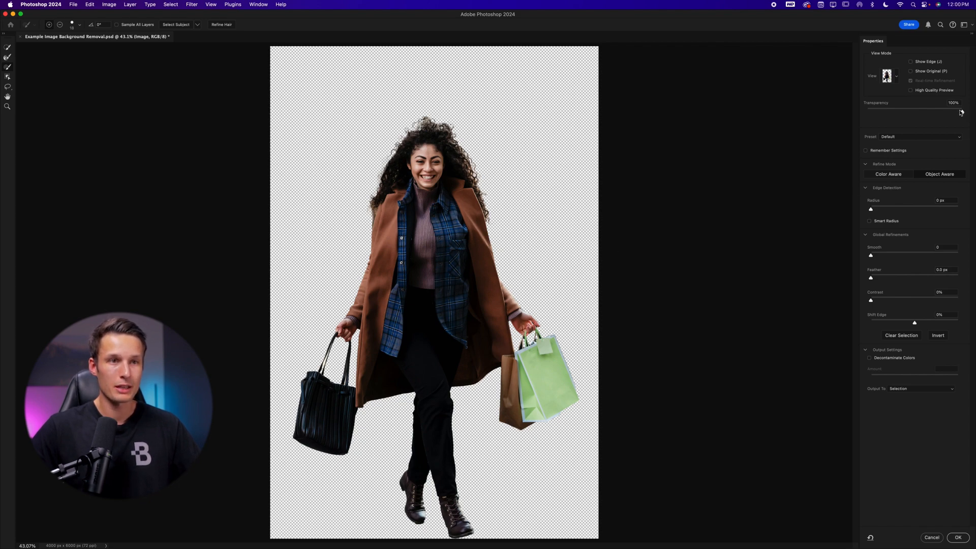
- Lower the Onion Skin transparency to 24% to show the original background around the shopping bags
drag(962, 113, 899, 113)
key(super+plus)
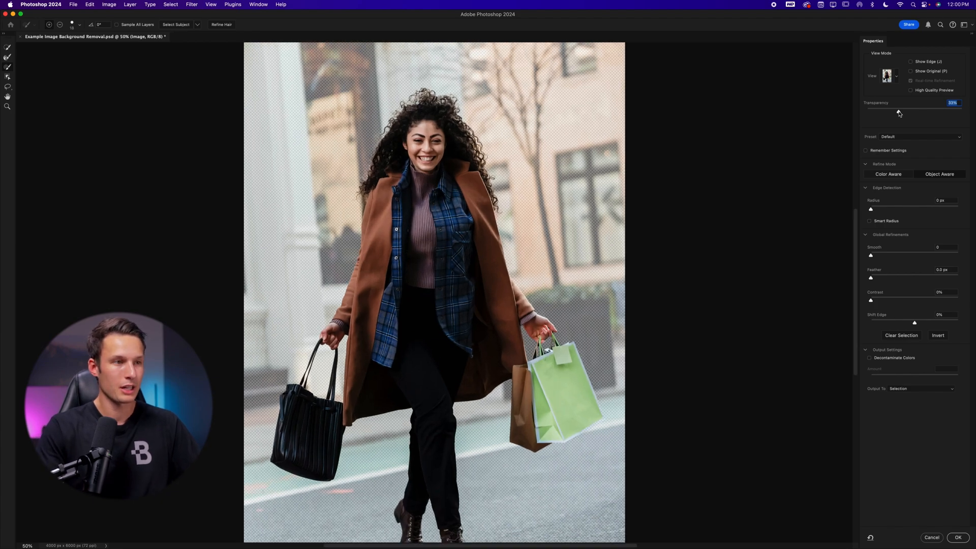
key(super+plus)
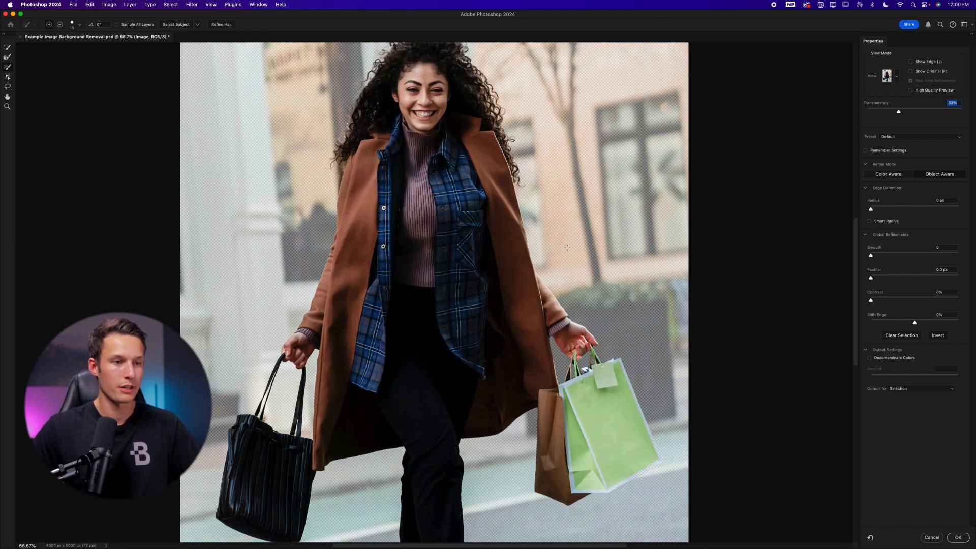
key(super+plus)
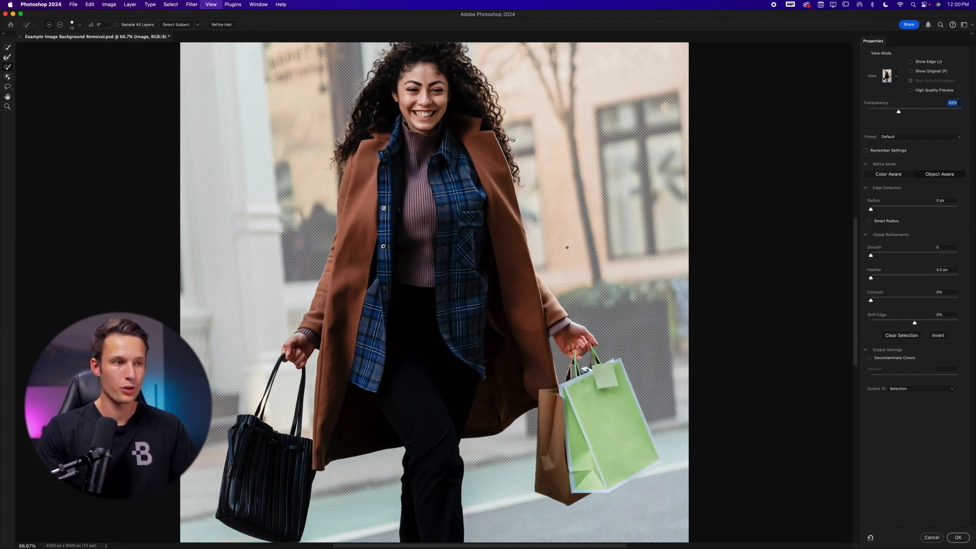
key(super+plus)
scroll(567, 247, down, 7)
scroll(568, 247, right, 6)
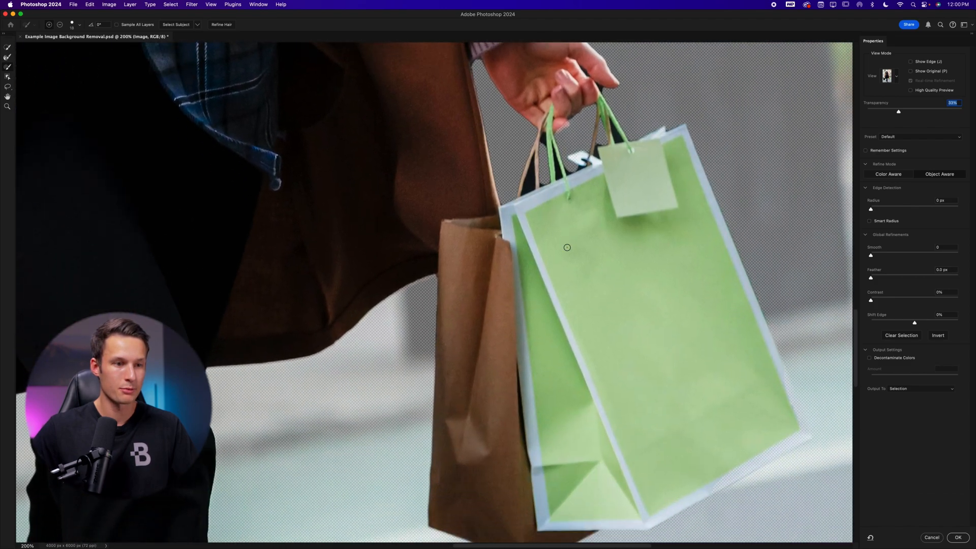
scroll(568, 248, down, 3)
scroll(720, 311, right, 3)
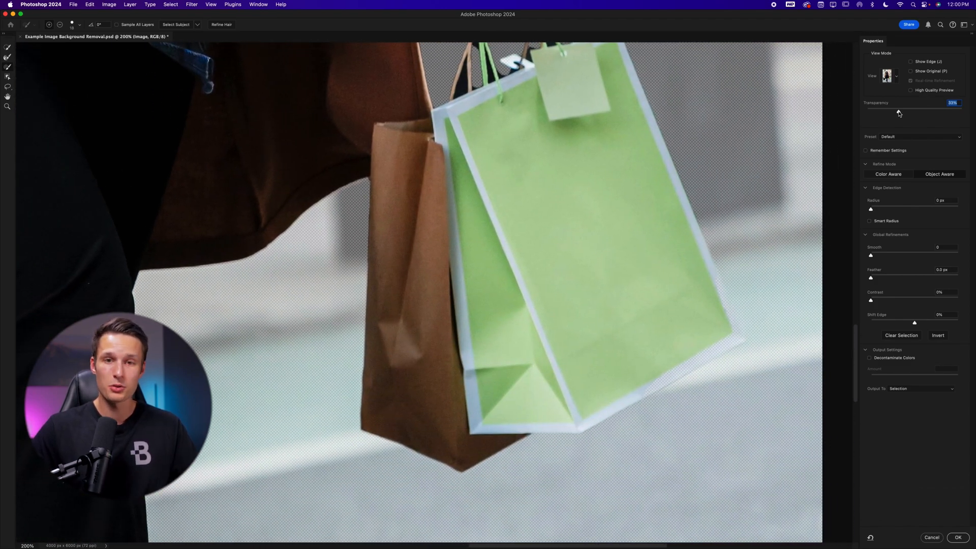
mouse_move(899, 113)
mouse_down()
mouse_move(869, 113)
mouse_move(938, 113)
mouse_move(885, 113)
mouse_up()
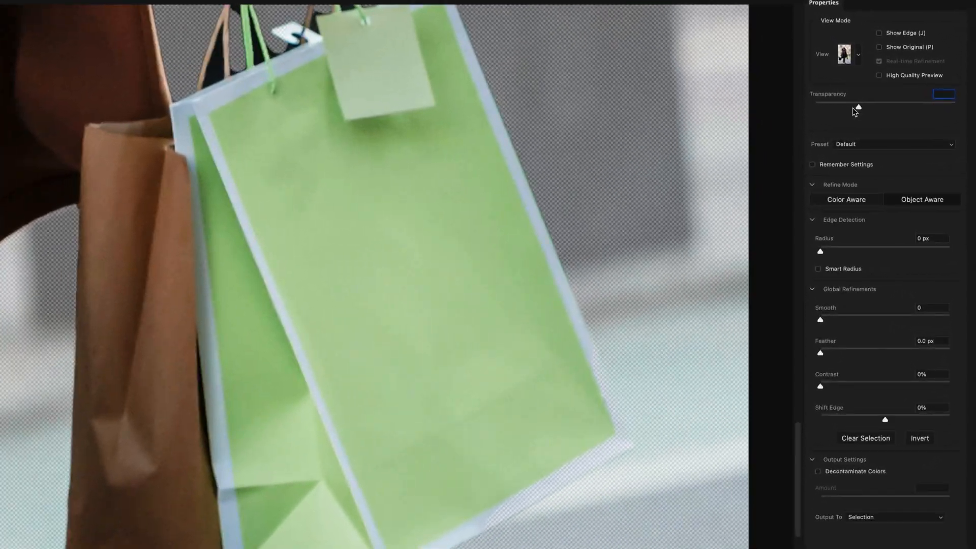
mouse_move(855, 105)
mouse_down()
mouse_move(838, 112)
mouse_move(849, 111)
mouse_up()
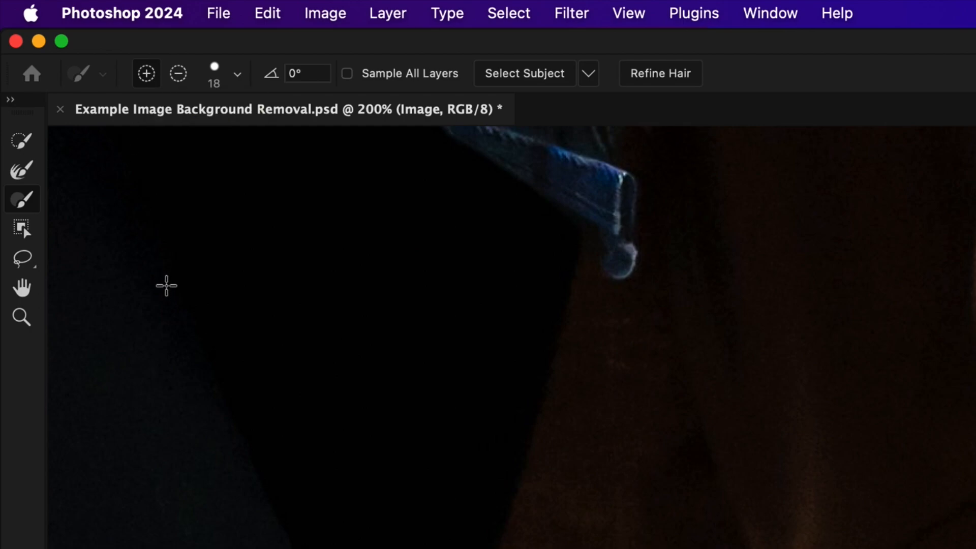
- Set the Brush tool's size to 40 for refining the green shopping bag's lower edge
click(237, 74)
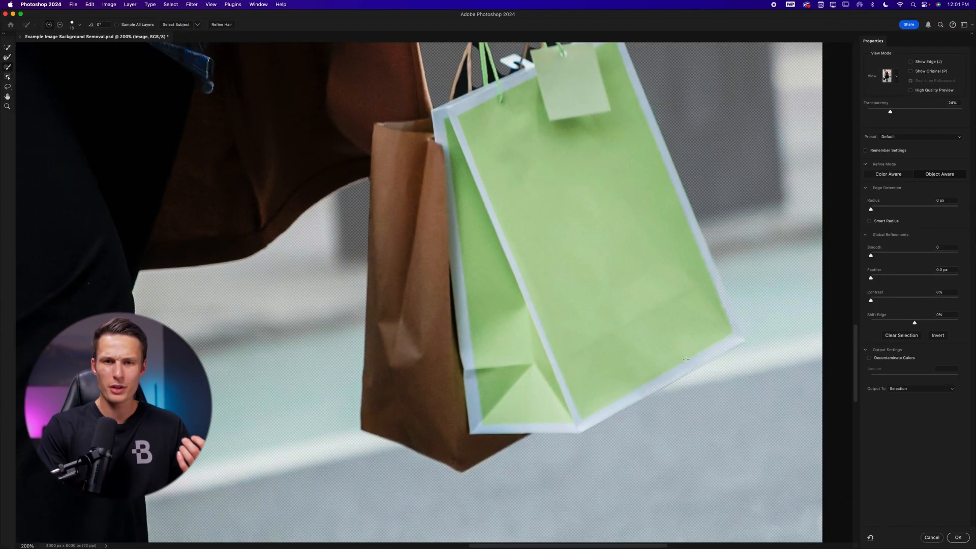
key(super+equal)
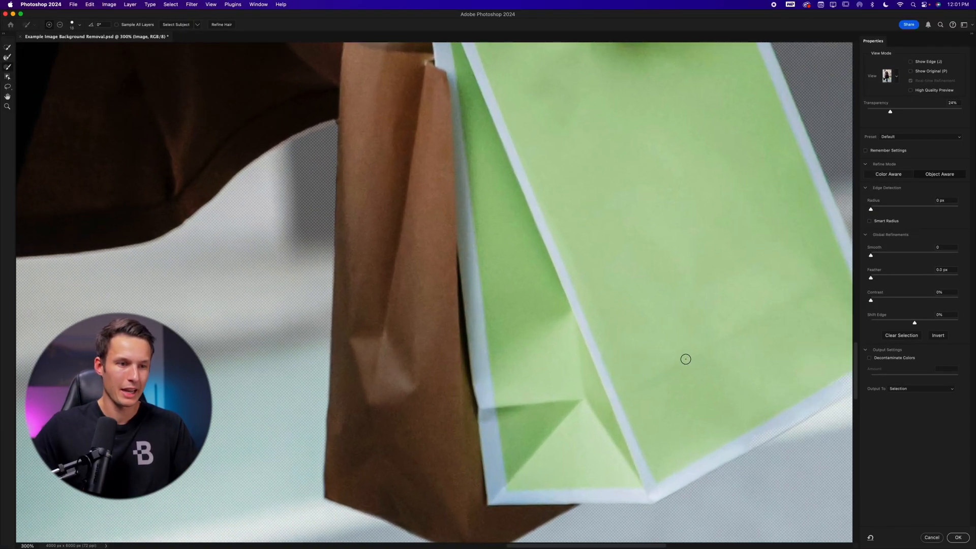
scroll(686, 359, right, 10)
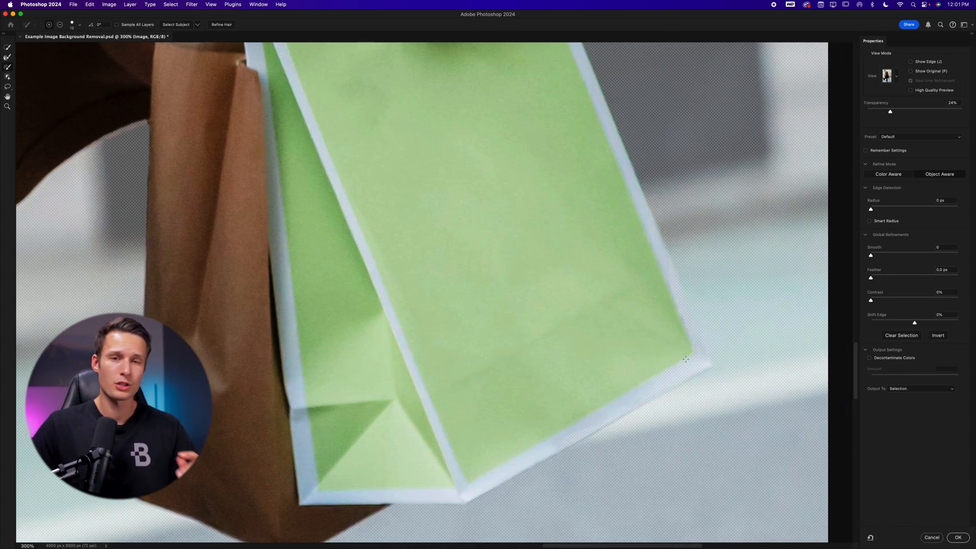
key(bracketright)
key(bracketright)
key(bracketright)
key(Caps_Lock)
key(bracketleft)
key(bracketleft)
key(bracketleft)
key(bracketleft)
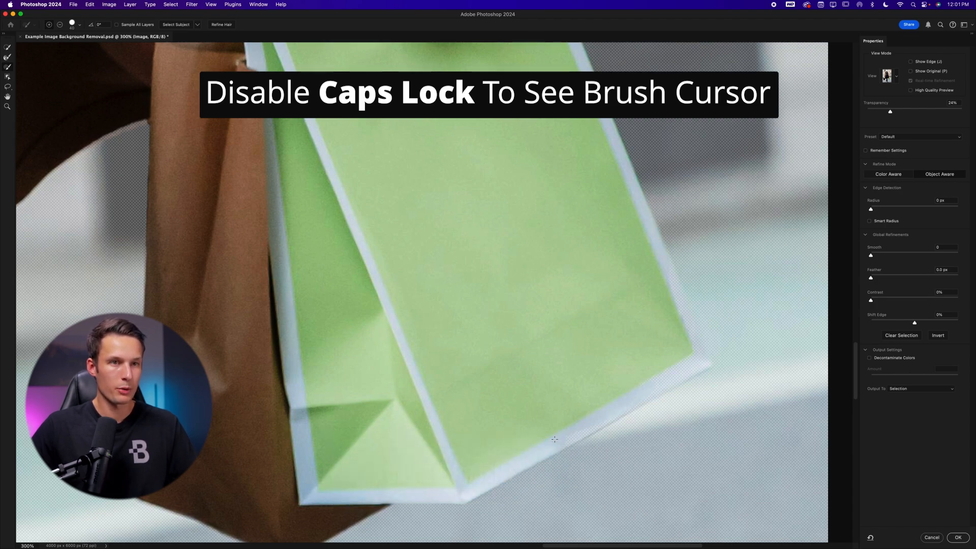
key(Caps_Lock)
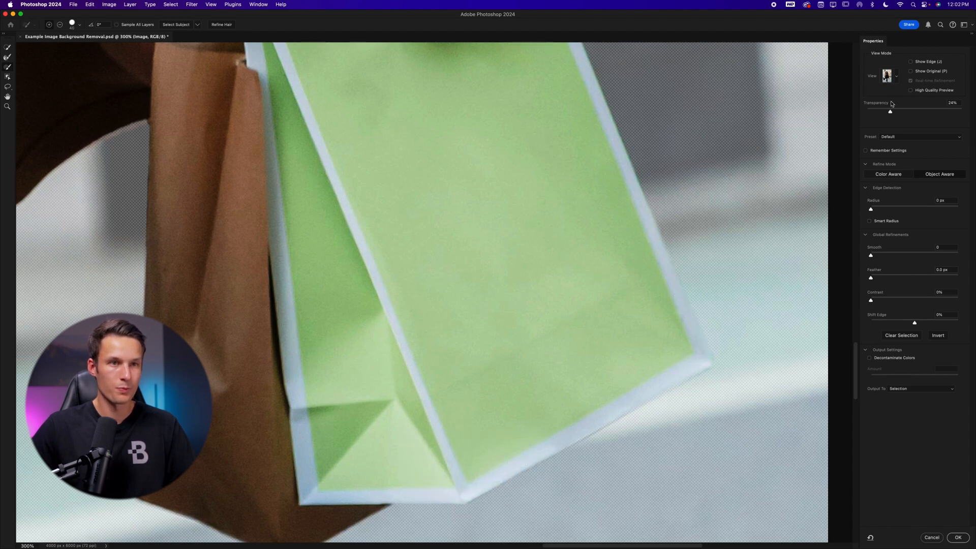
- Set the Onion Skin transparency to 100% to hide the background around the bags
drag(890, 113, 963, 115)
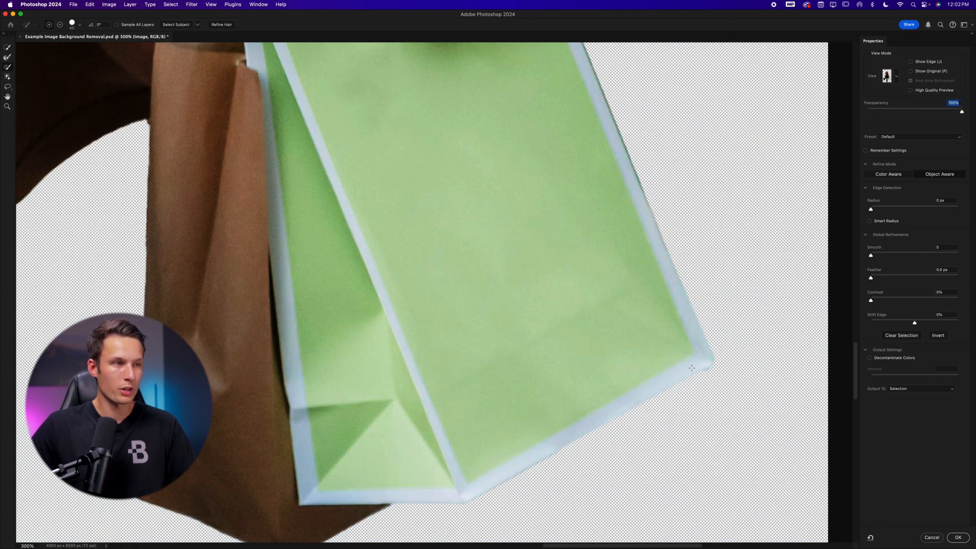
scroll(300, 108, down, 1)
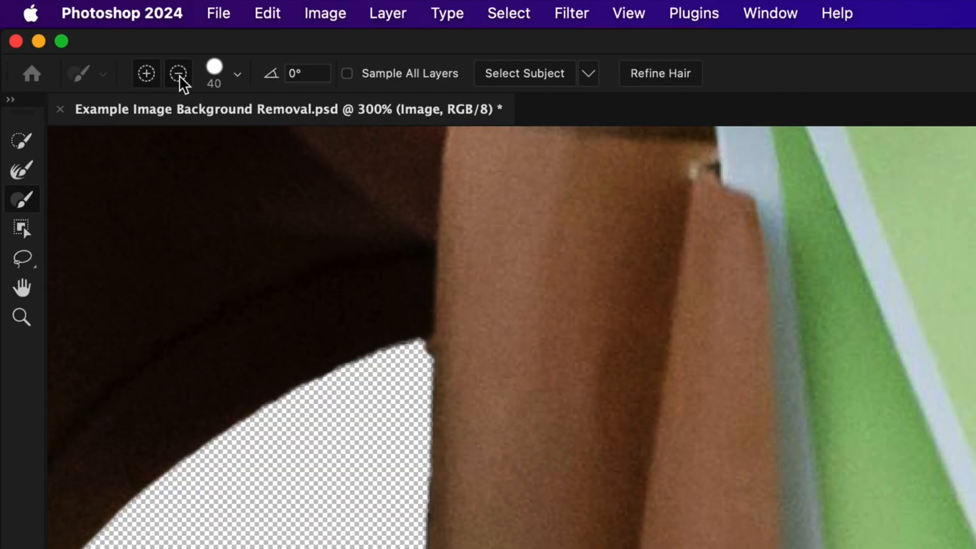
- Set the Brush tool to subtract from the selection and reduce its size for cleaning the green bag's edge
click(61, 25)
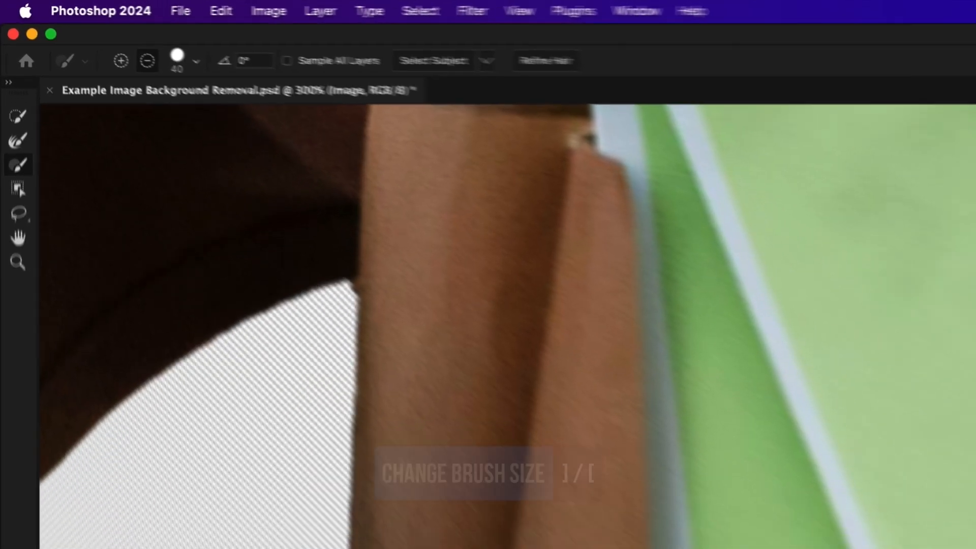
key([)
key([)
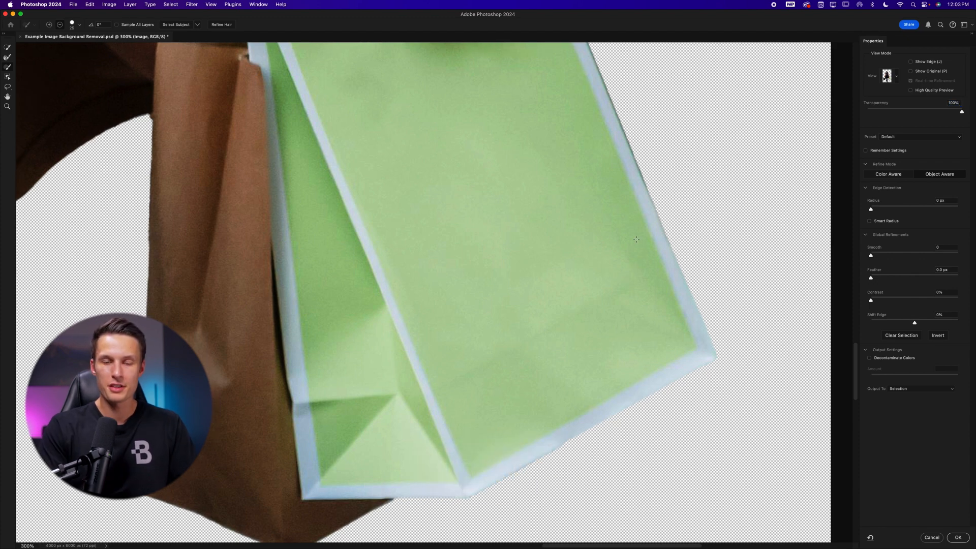
- Subtract the leftover background beneath the soles of both boots using a smaller brush
key(super+minus)
key(super+minus)
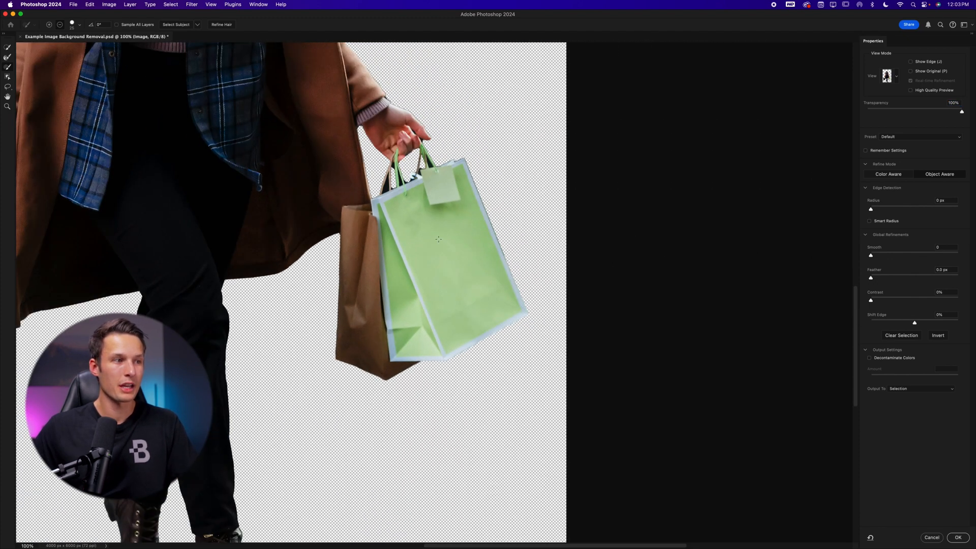
scroll(448, 238, down, 5)
scroll(447, 239, left, 5)
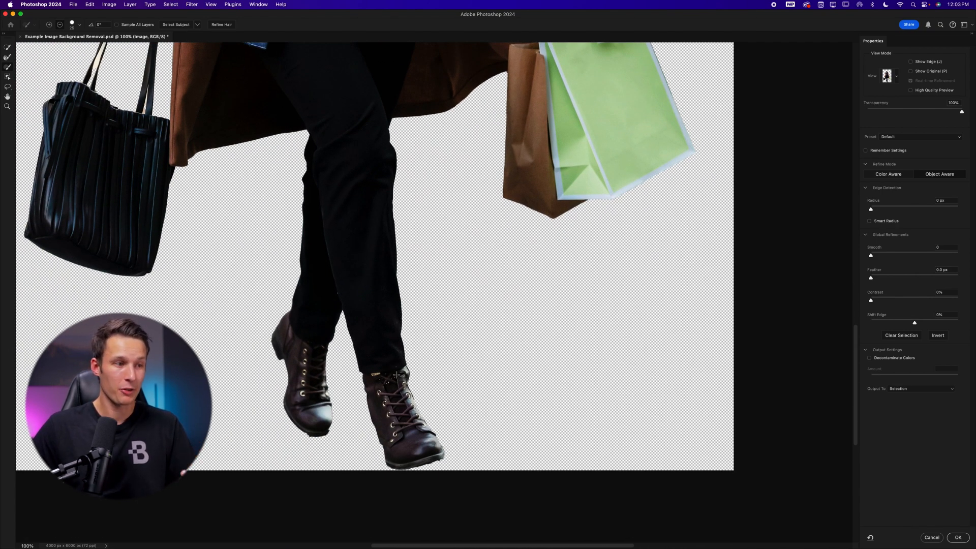
key(super+plus)
key(super+plus)
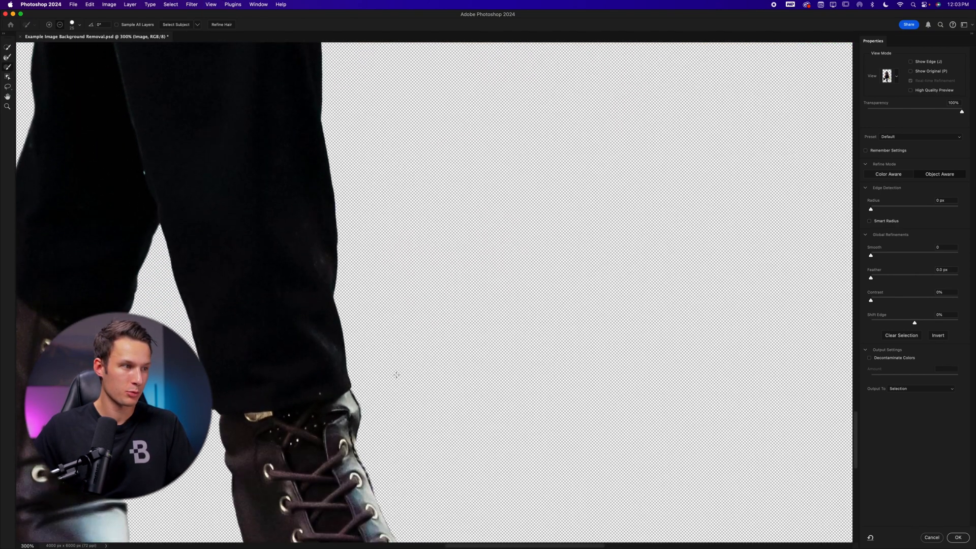
scroll(397, 375, down, 5)
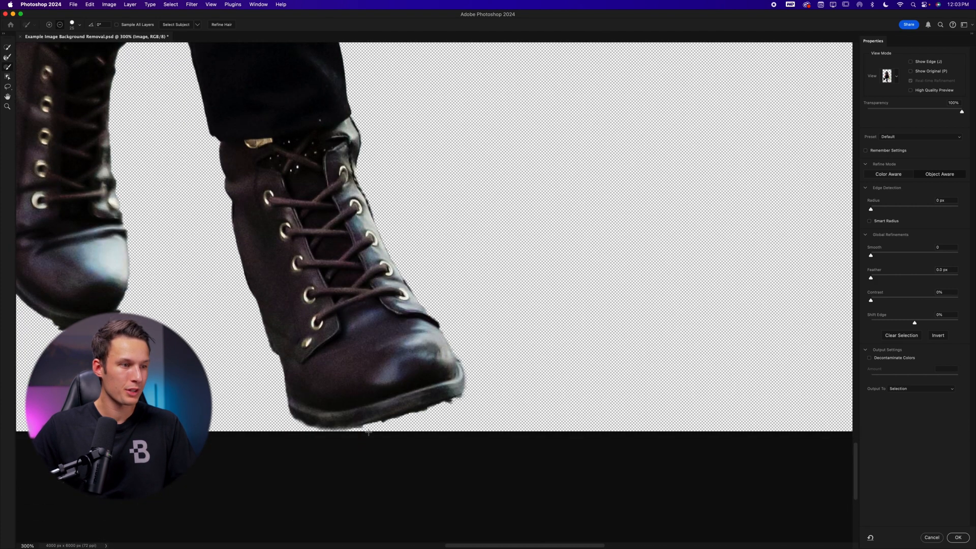
key(bracketleft)
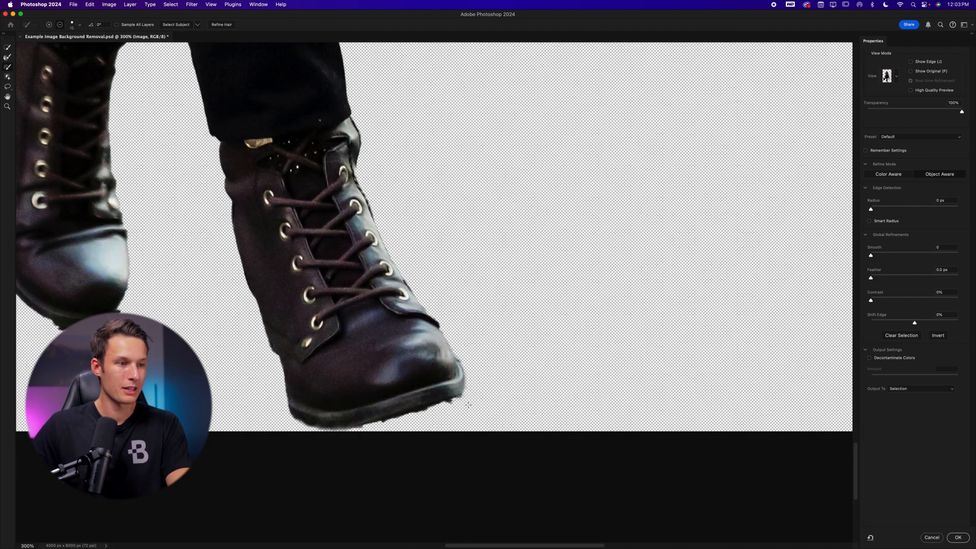
scroll(295, 431, left, 2)
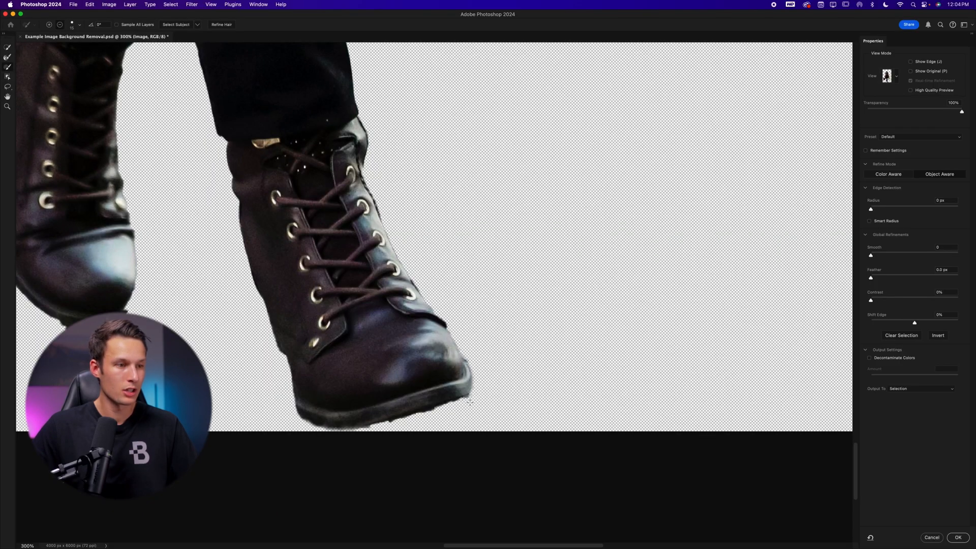
mouse_move(456, 405)
mouse_down()
mouse_move(390, 421)
mouse_move(438, 409)
mouse_up()
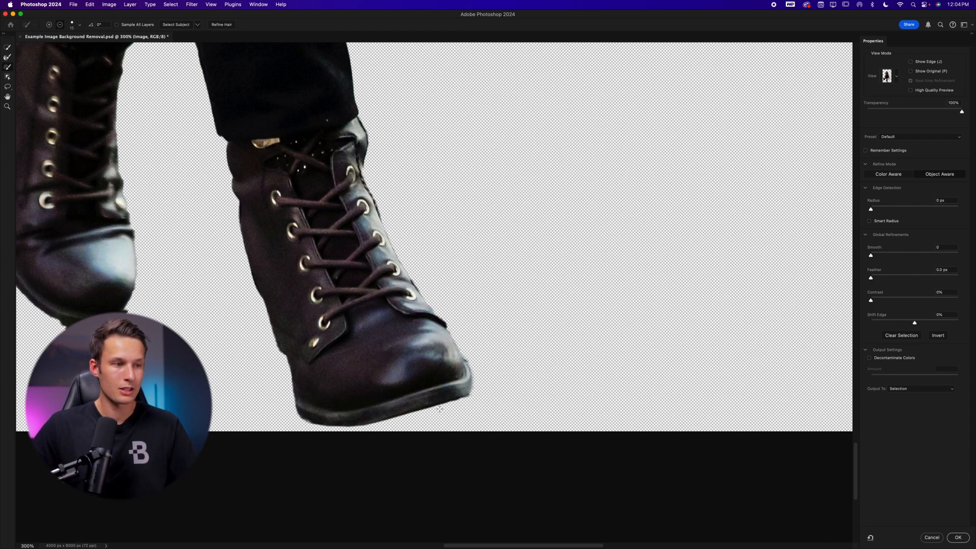
scroll(478, 347, left, 5)
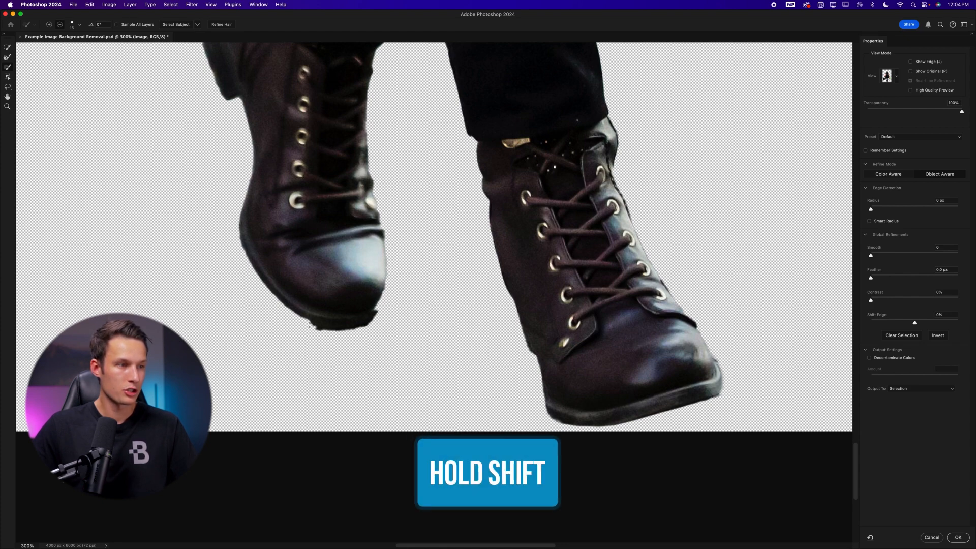
drag(315, 326, 381, 320)
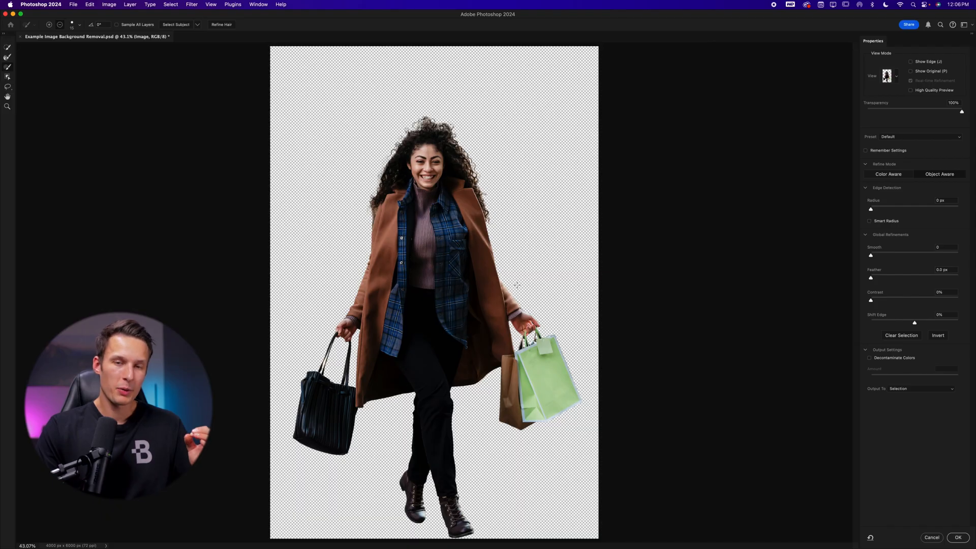
- Switch the view mode to Black & White and inspect the selection edges along the coat, legs and boots
click(896, 81)
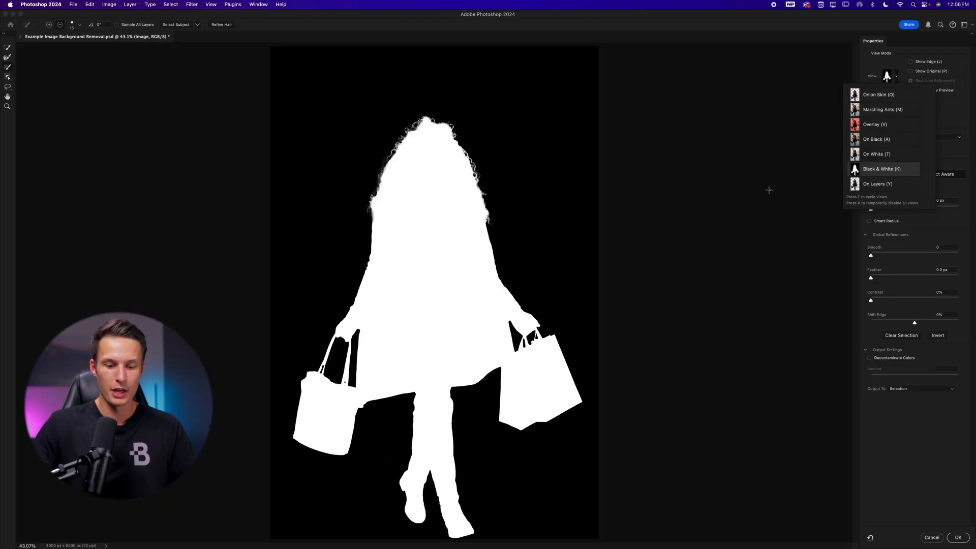
key(super+1)
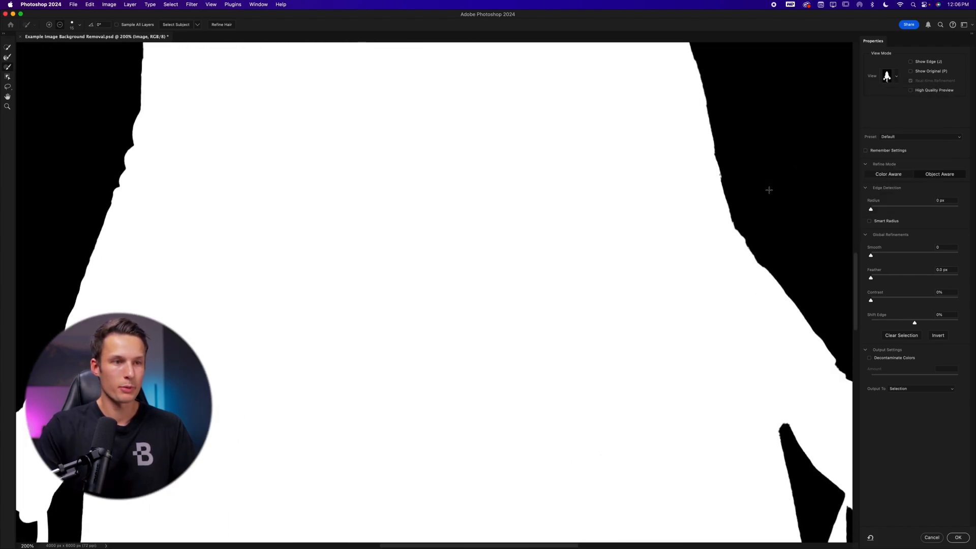
scroll(769, 191, right, 3)
scroll(667, 179, up, 3)
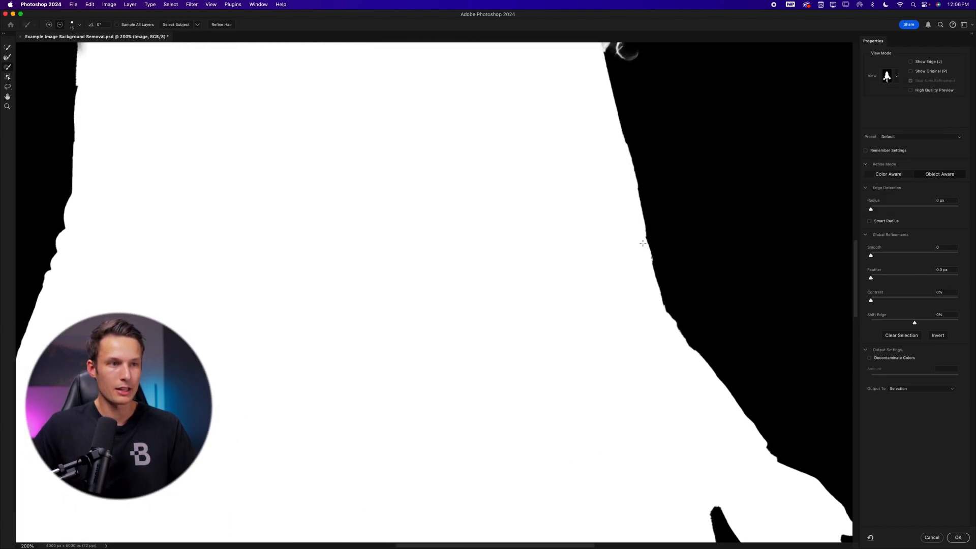
scroll(569, 287, down, 15)
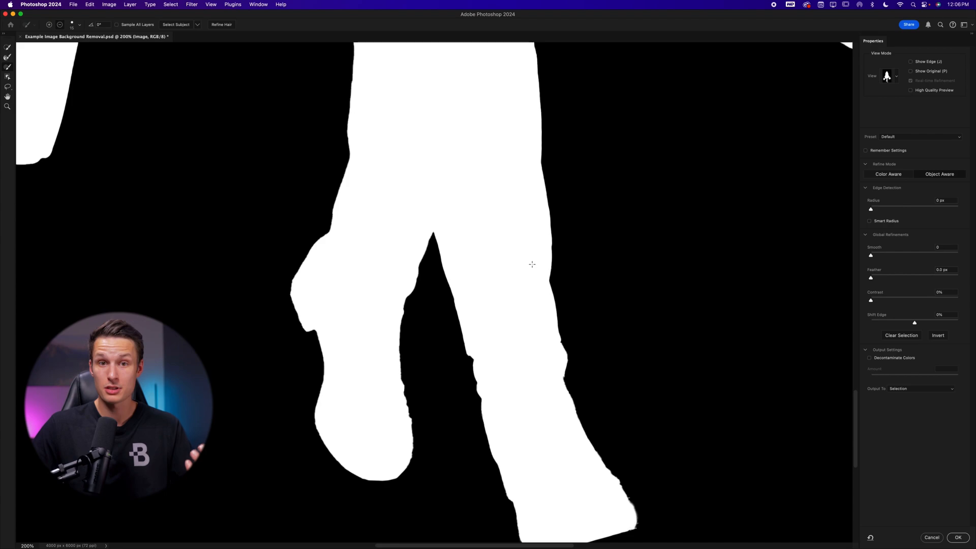
key(super+0)
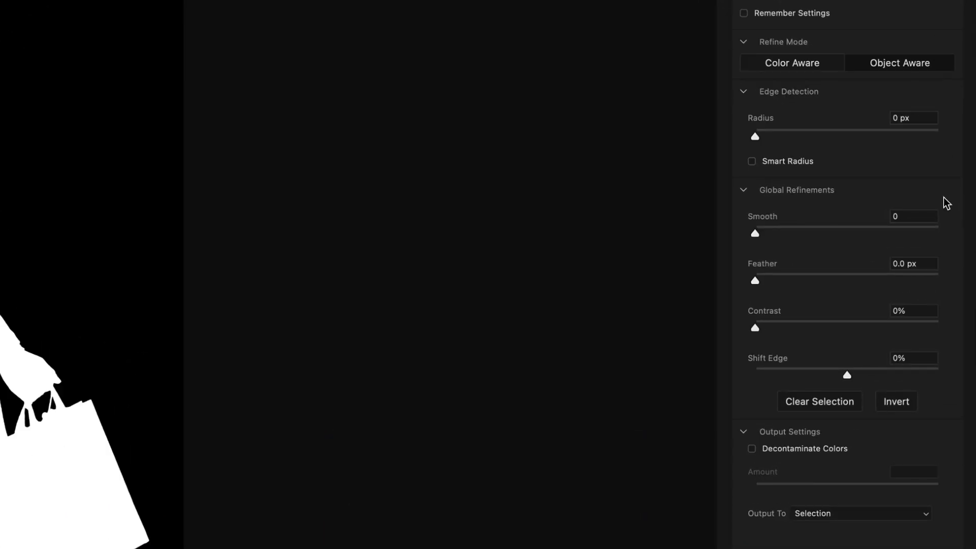
- Smooth the selection's jagged outline by setting the global Smooth refinement to 21
key(super+plus)
key(super+plus)
key(super+plus)
key(super+plus)
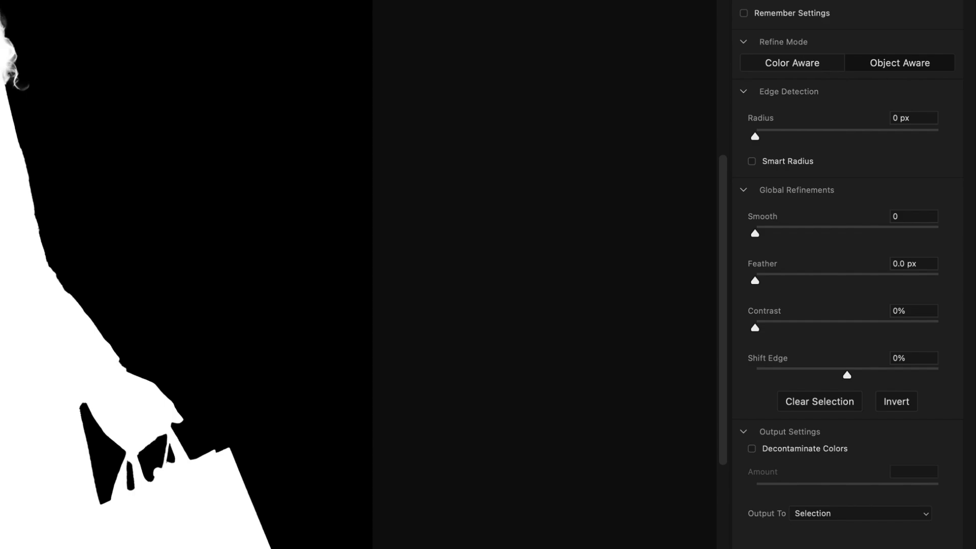
scroll(359, 274, right, 5)
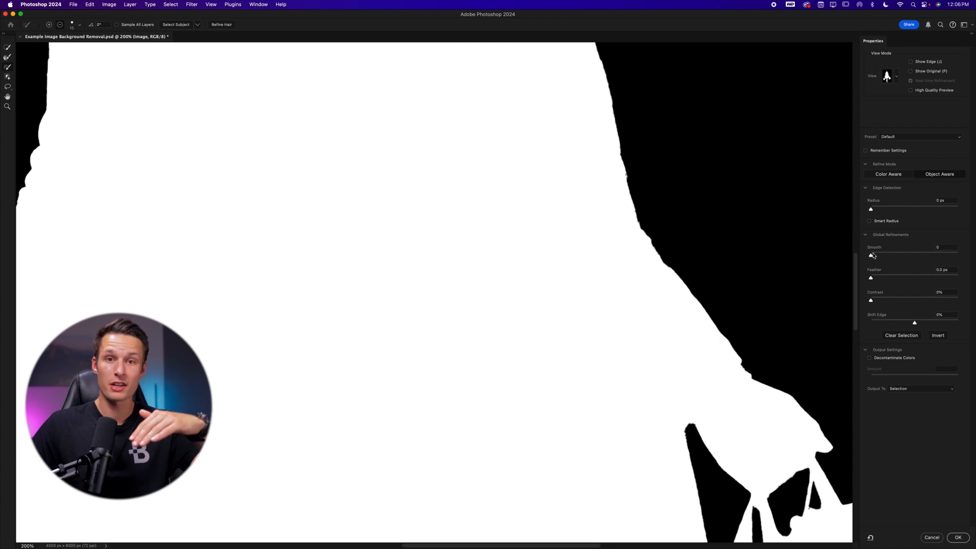
drag(875, 258, 885, 259)
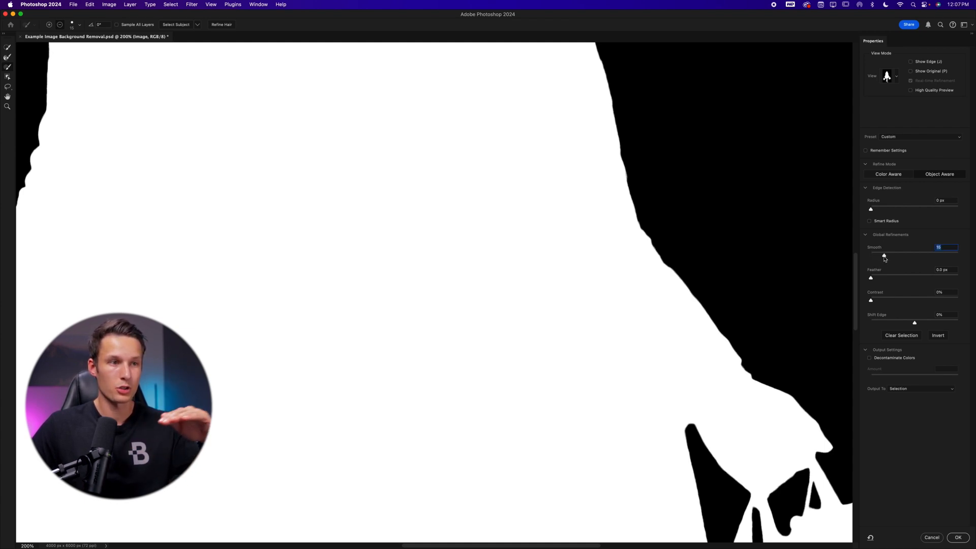
drag(885, 259, 891, 259)
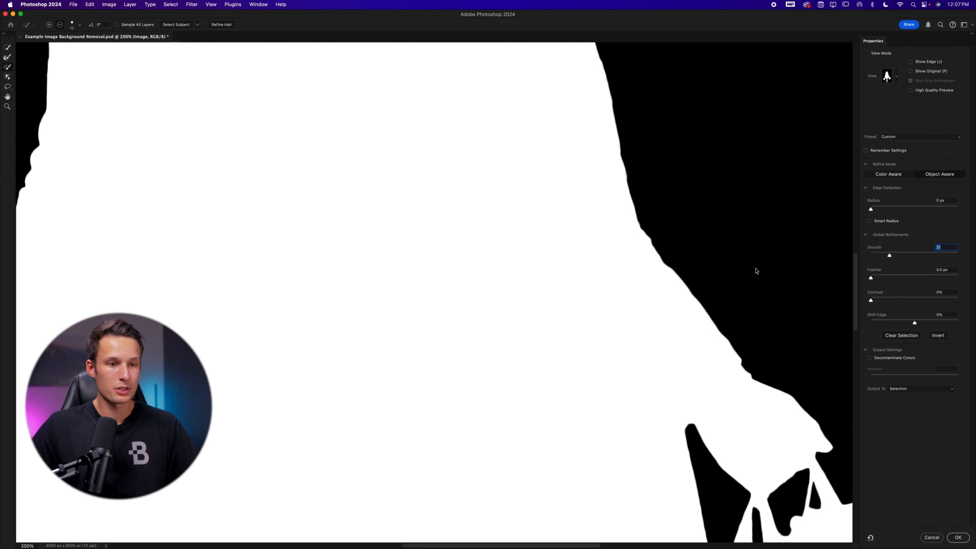
- Check the smoothed edges down to the boots and sharpen the selection edge with a Contrast of 30%
scroll(668, 308, down, 5)
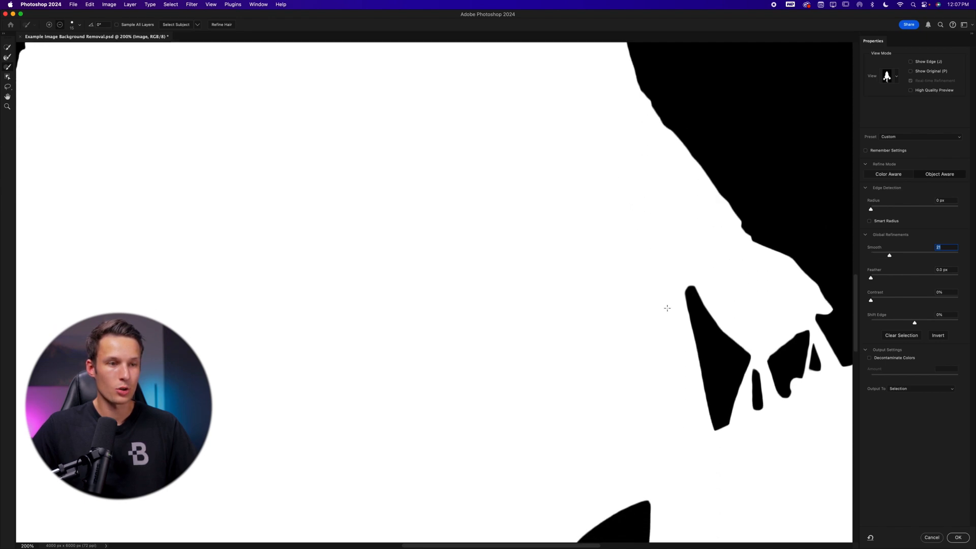
scroll(494, 341, down, 5)
scroll(494, 340, down, 6)
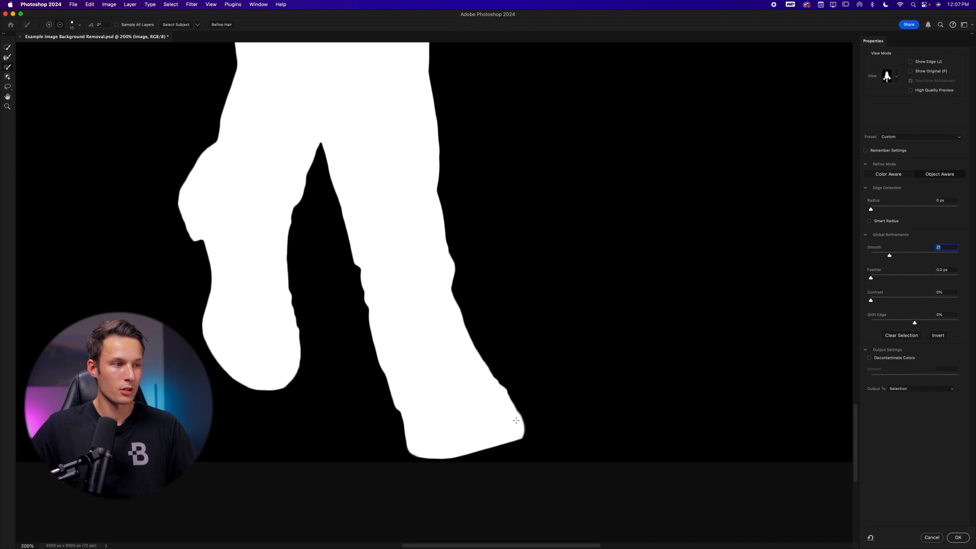
key(super+plus)
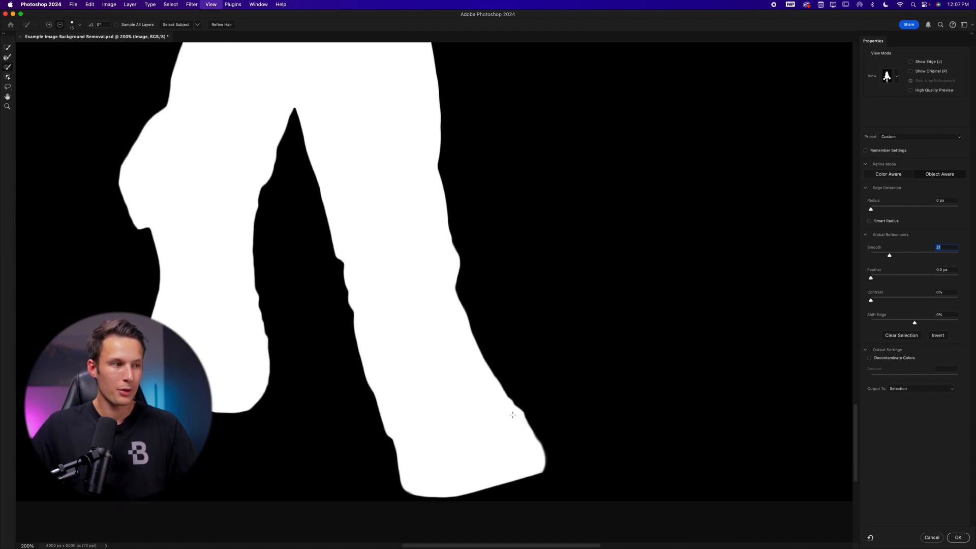
scroll(513, 415, down, 3)
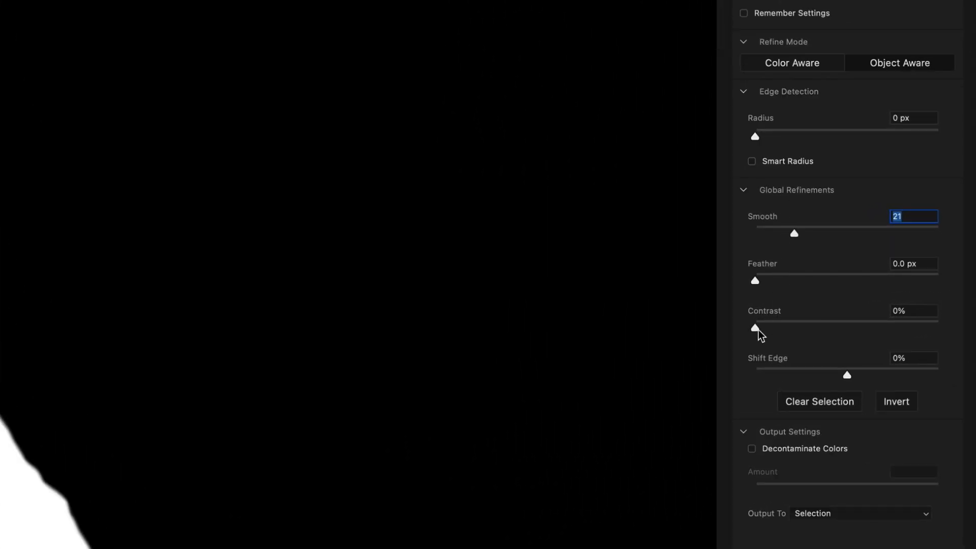
drag(759, 331, 788, 330)
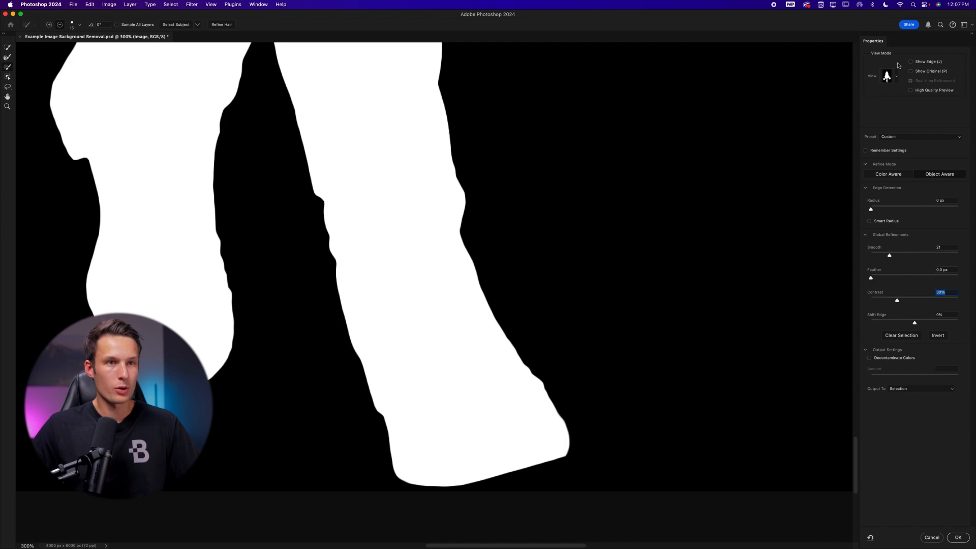
- Set the view mode to On White and inspect the cutout's edges from the boots up to the sleeve and hand
click(896, 77)
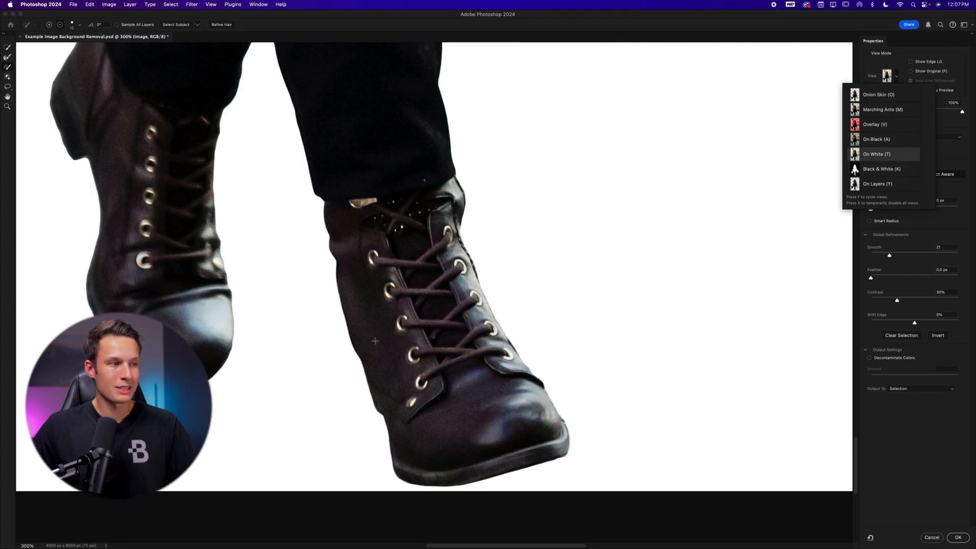
scroll(195, 286, up, 10)
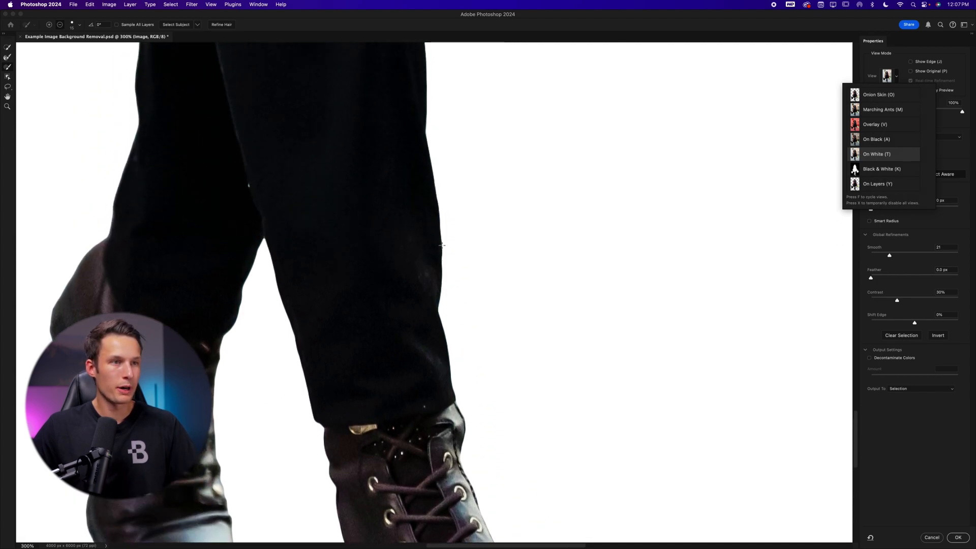
scroll(442, 245, up, 15)
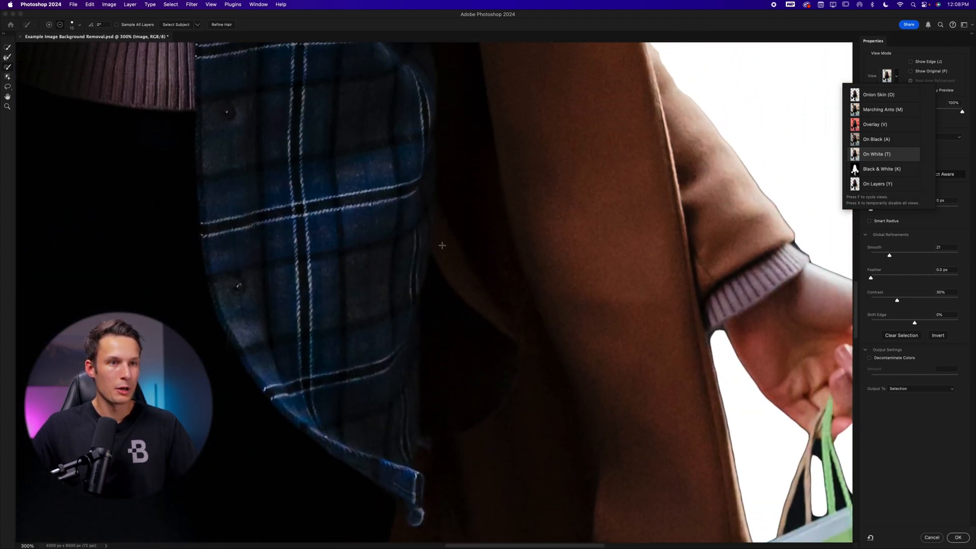
scroll(442, 246, up, 3)
scroll(442, 245, down, 6)
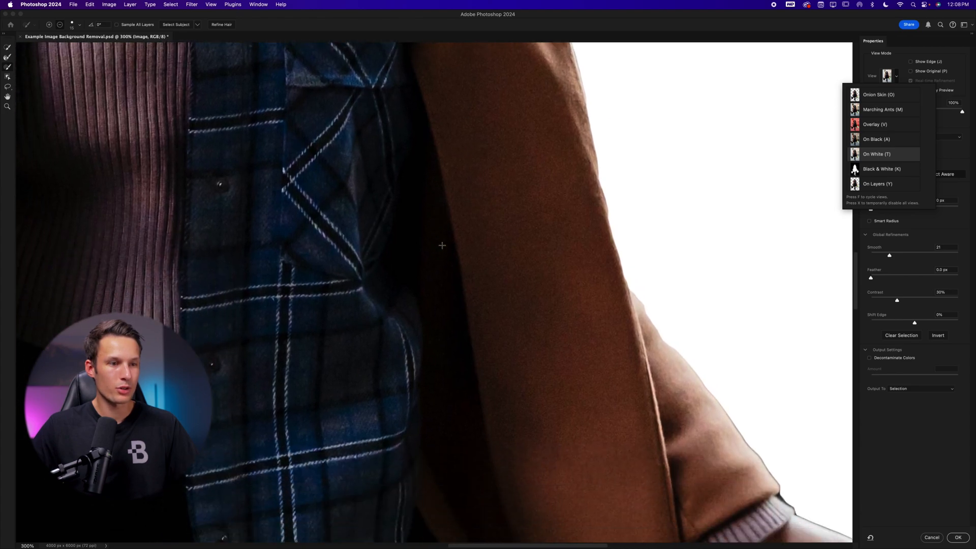
scroll(442, 245, right, 3)
scroll(516, 287, down, 2)
scroll(515, 286, right, 3)
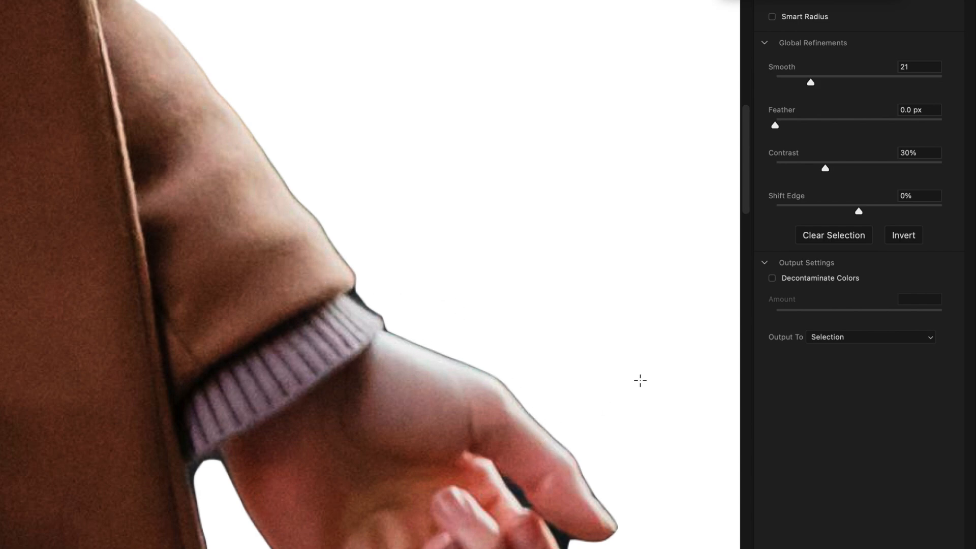
- Contract the selection by setting Shift Edge to about -40% and check the sleeve, hand and bag edges against white
drag(859, 212, 831, 212)
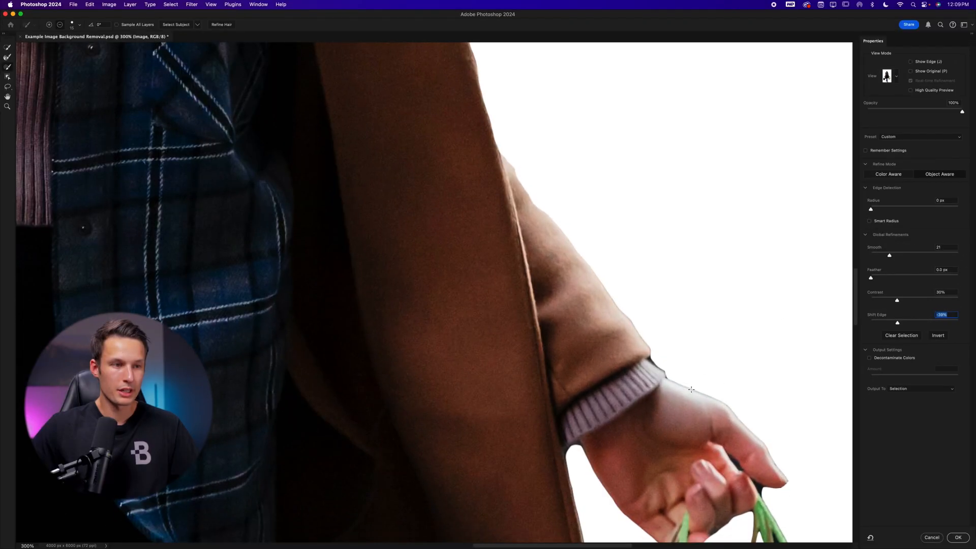
scroll(692, 389, down, 10)
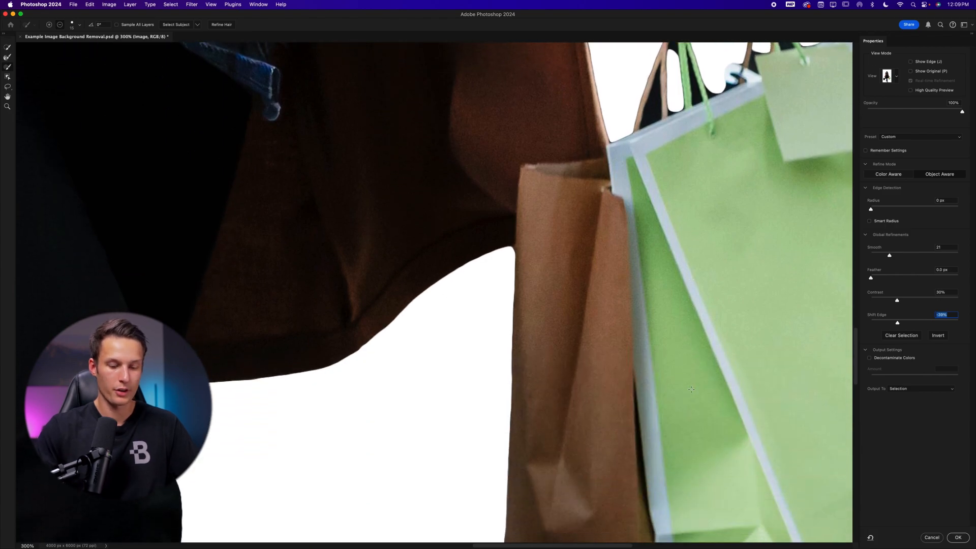
key(super+0)
key(super+0)
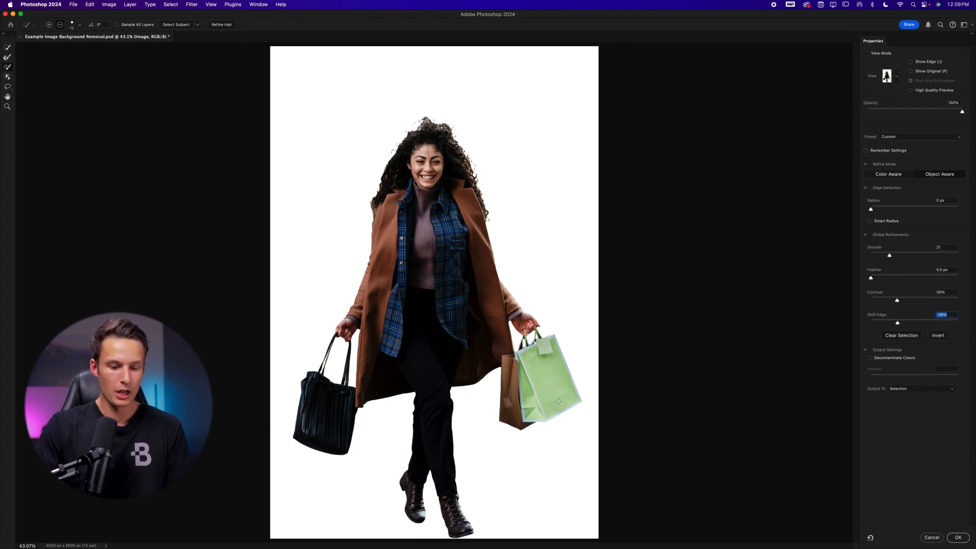
key(super+1)
scroll(558, 401, down, 2)
scroll(559, 401, right, 2)
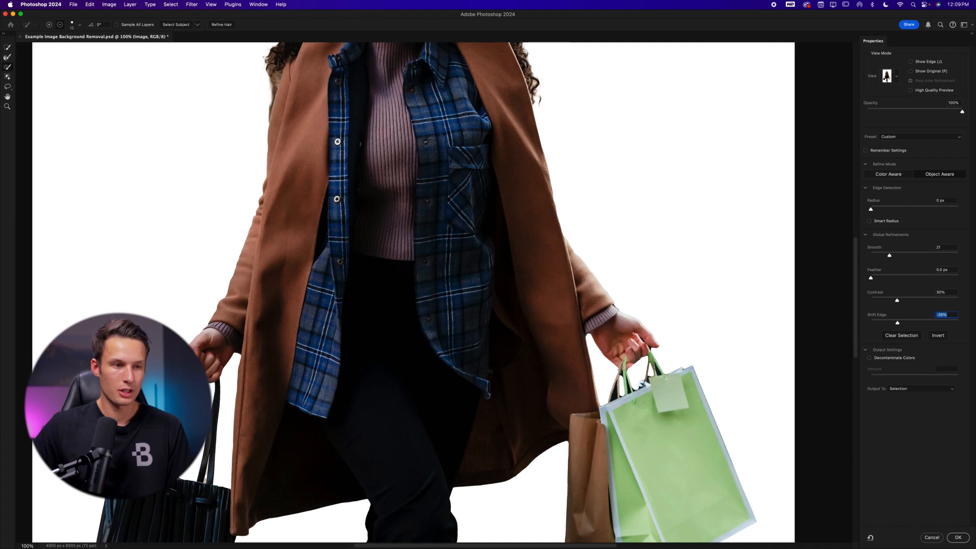
scroll(575, 303, up, 10)
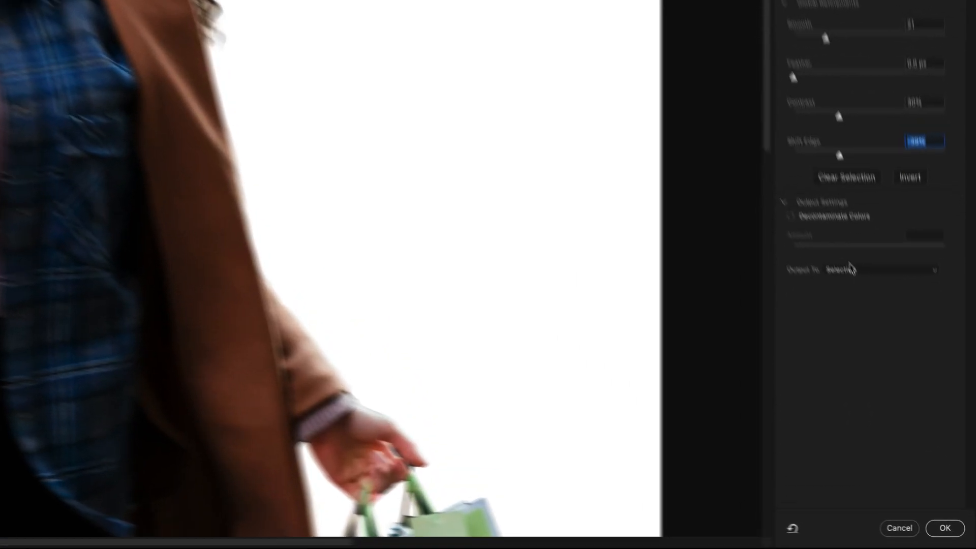
- Output the refined selection as a Layer Mask and apply it to the Image layer
click(851, 268)
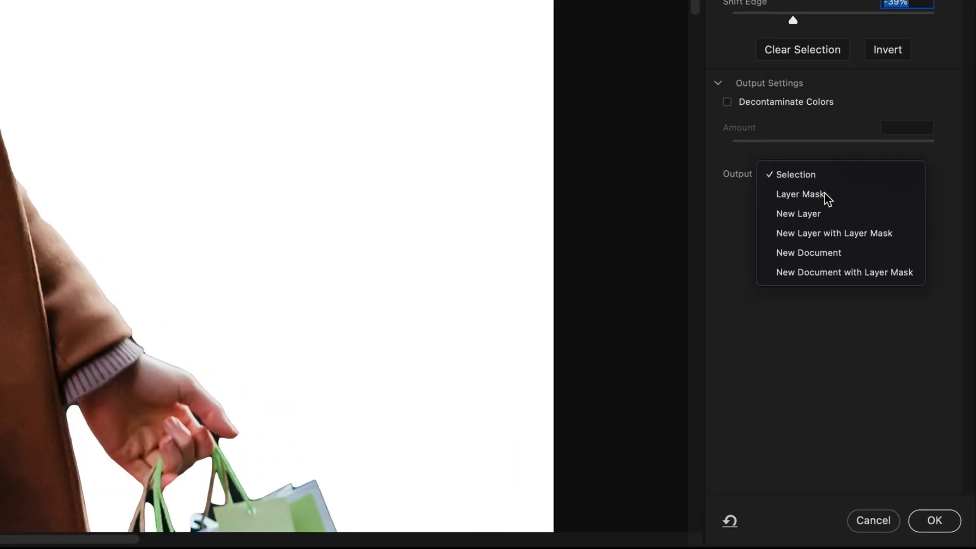
click(827, 196)
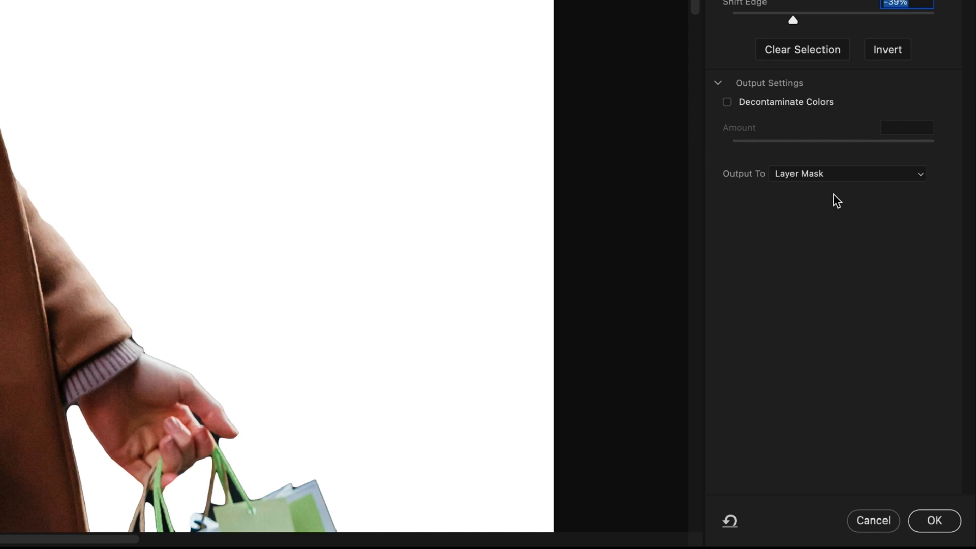
click(935, 521)
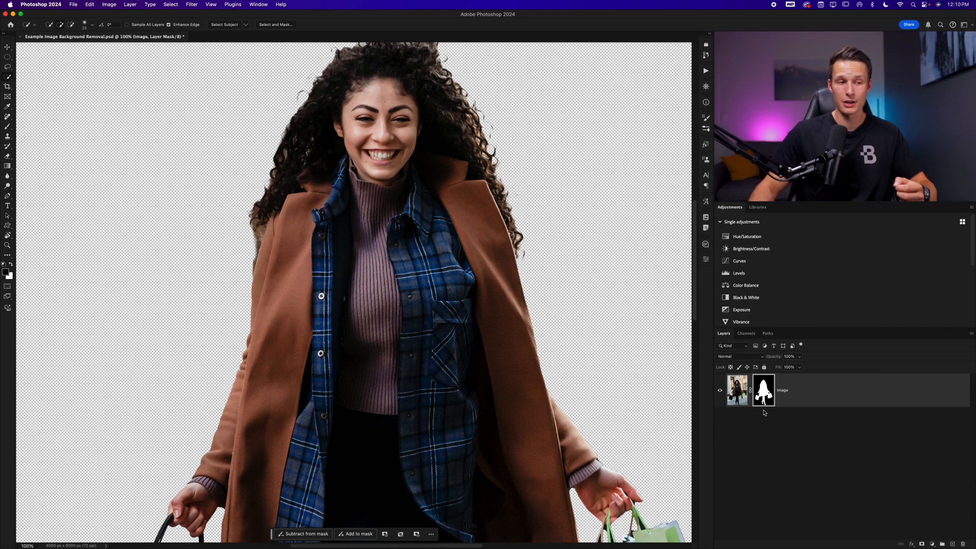
scroll(440, 428, down, 3)
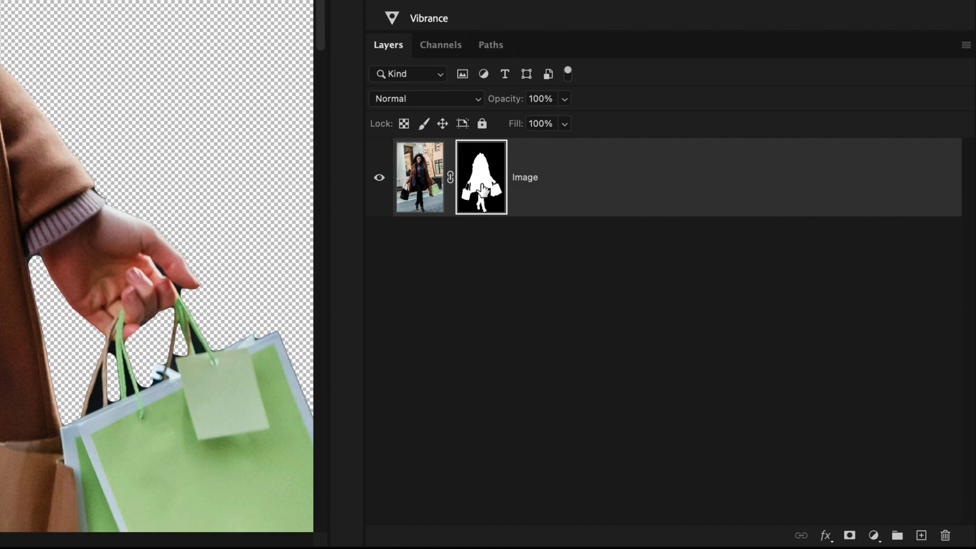
- Reopen the layer mask in Select and Mask, choose the Refine Edge Brush and switch Refine Mode to Color Aware
double_click(483, 189)
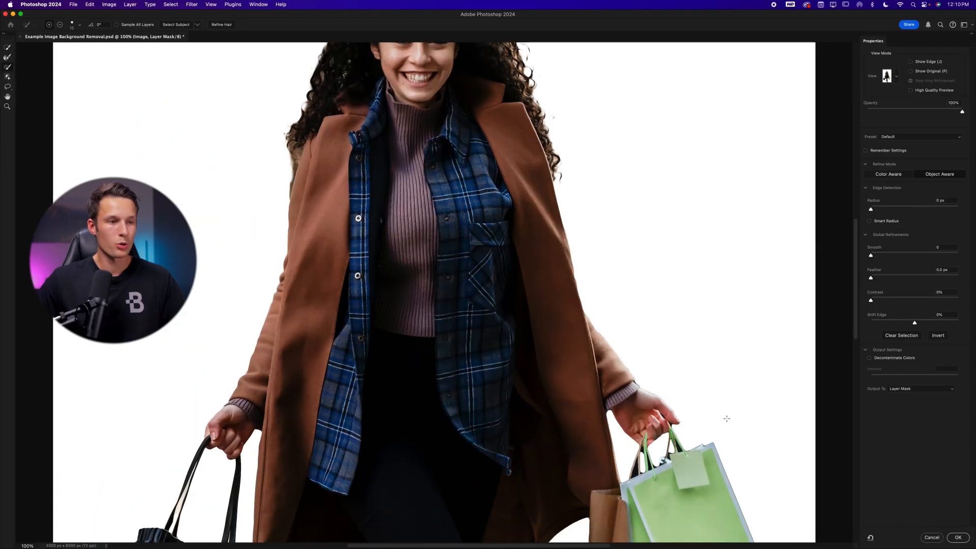
scroll(679, 375, down, 3)
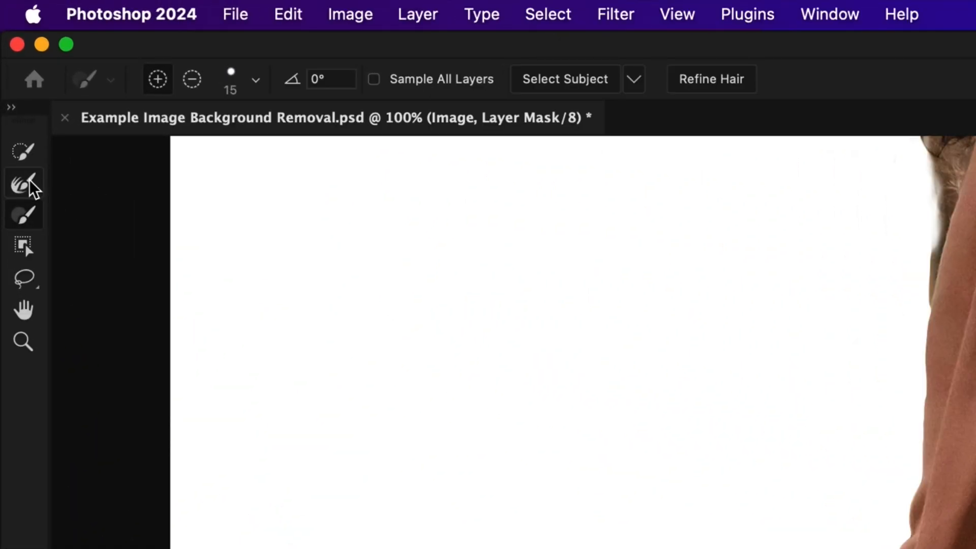
click(10, 58)
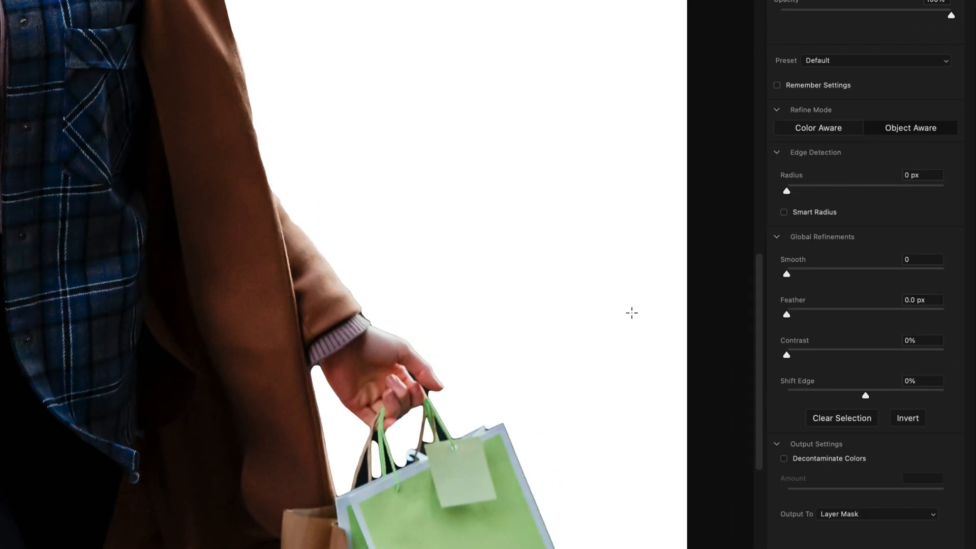
click(802, 131)
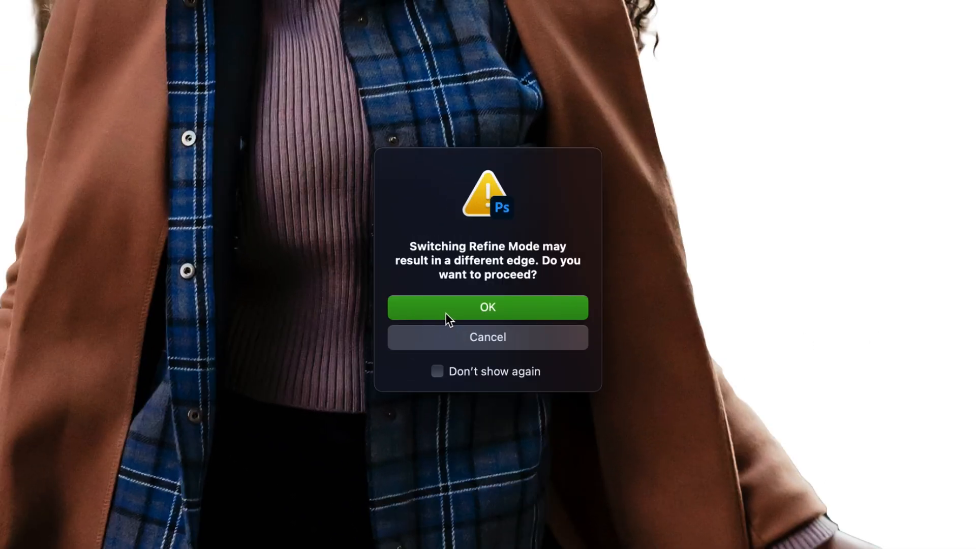
click(455, 311)
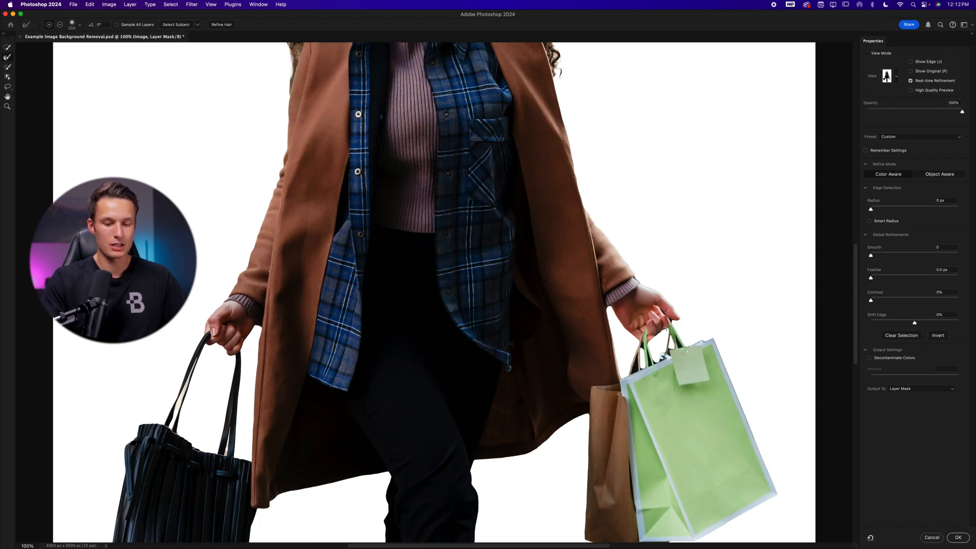
- Refine the edges around the green shopping bag's handles and the hand with a smaller Refine Edge Brush
key(super+equal)
scroll(667, 328, right, 5)
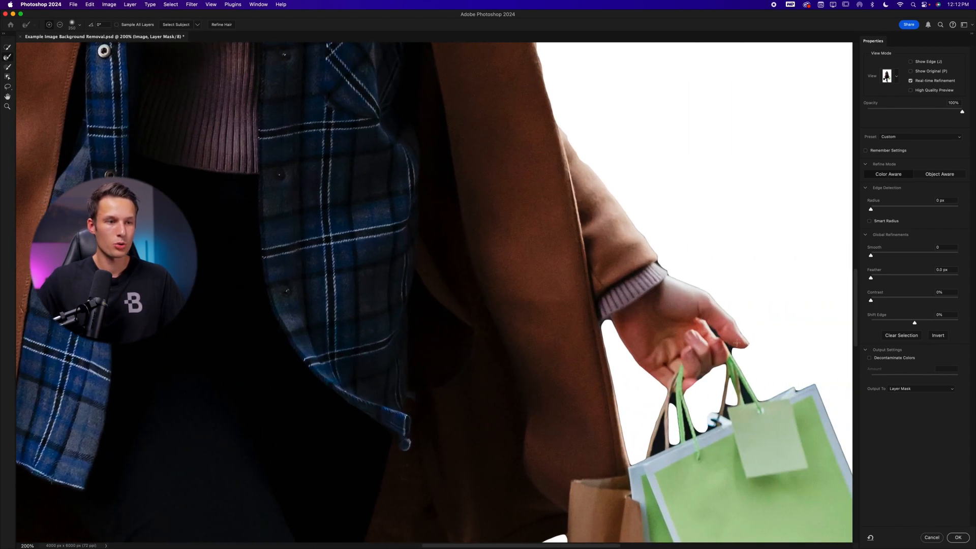
key(bracketleft)
key(bracketleft)
key(bracketleft)
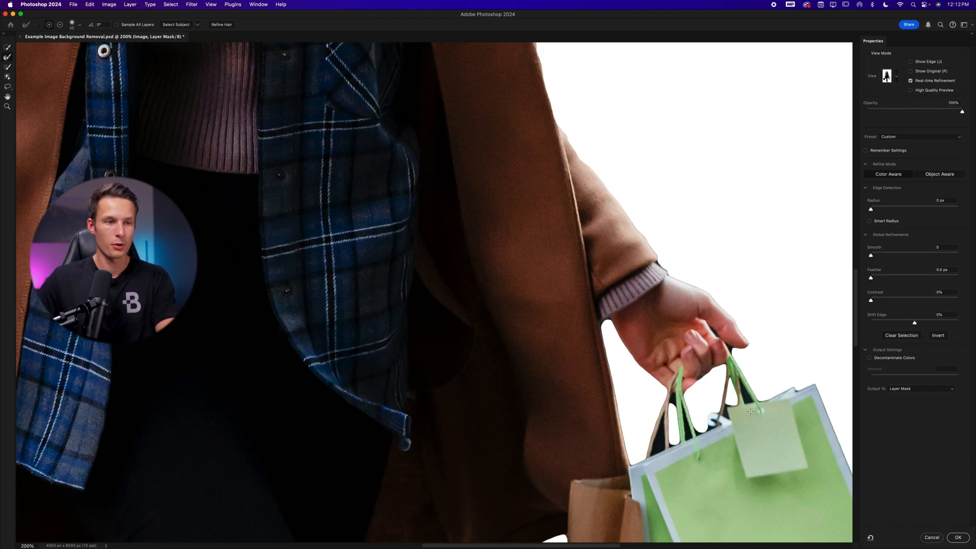
drag(742, 383, 750, 402)
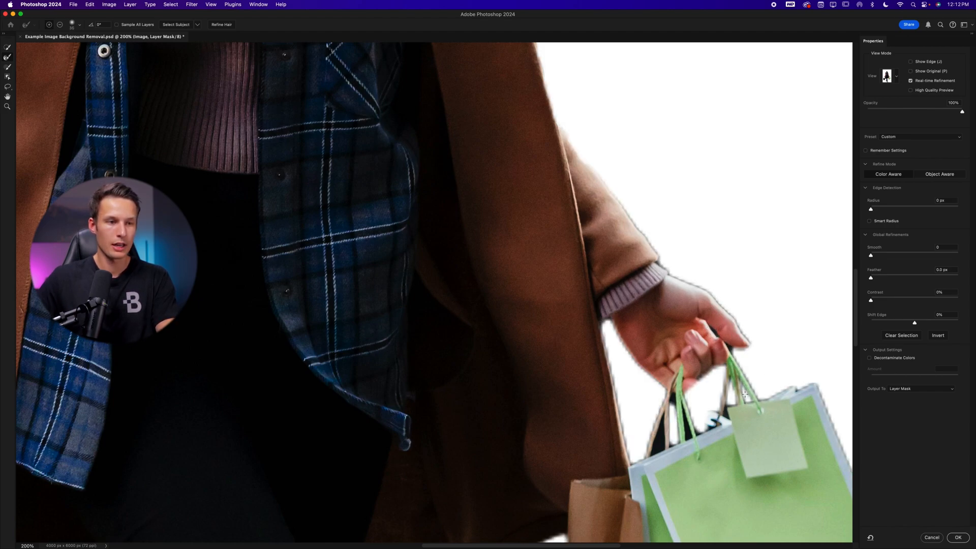
mouse_move(728, 398)
mouse_down()
mouse_move(690, 425)
mouse_move(684, 401)
mouse_move(688, 440)
mouse_move(673, 443)
mouse_move(668, 397)
mouse_move(665, 439)
mouse_move(652, 454)
mouse_move(662, 418)
mouse_move(671, 436)
mouse_up()
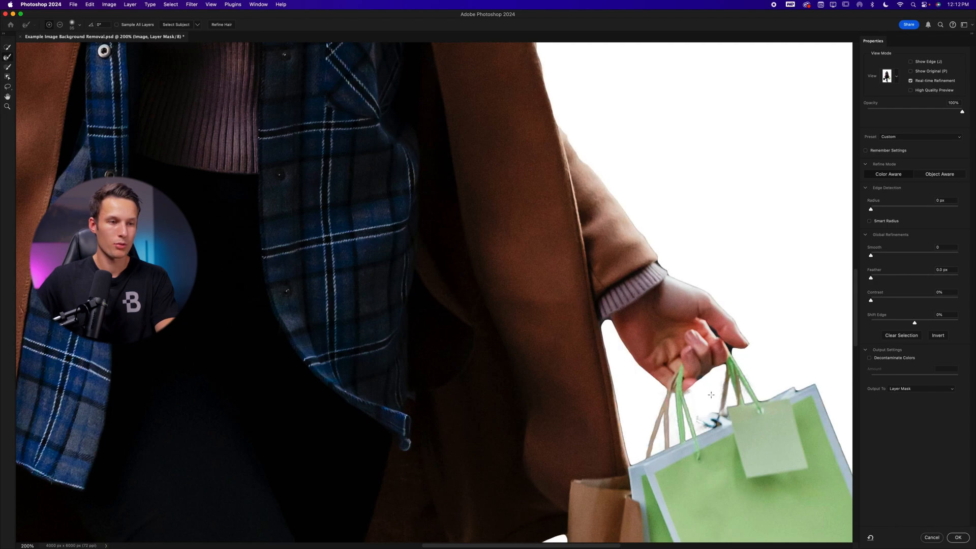
mouse_move(714, 372)
mouse_down()
mouse_move(734, 352)
mouse_move(711, 329)
mouse_move(755, 355)
mouse_up()
- Brush away the background showing through the black handbag's strap nearest the coat with the Refine Edge Brush
drag(208, 233, 560, 229)
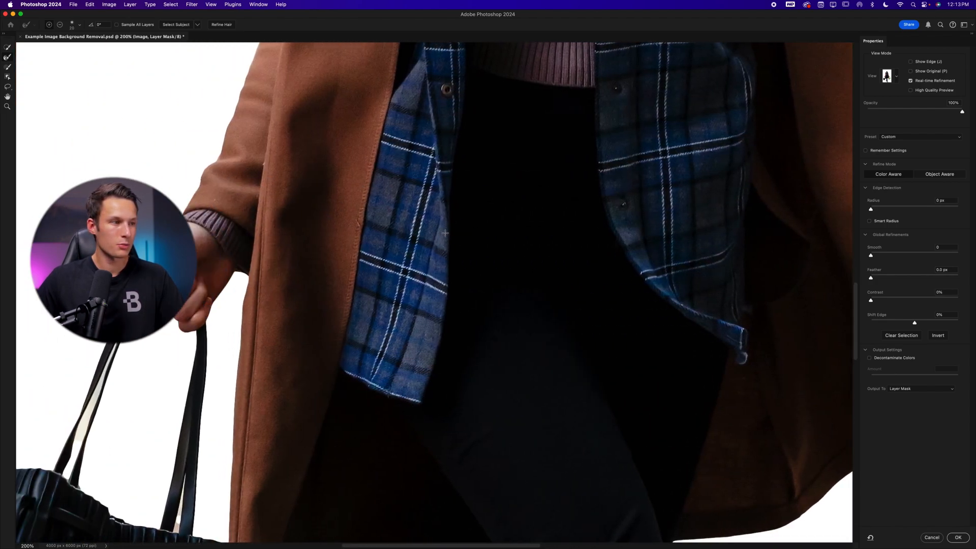
drag(188, 342, 327, 345)
scroll(326, 346, down, 5)
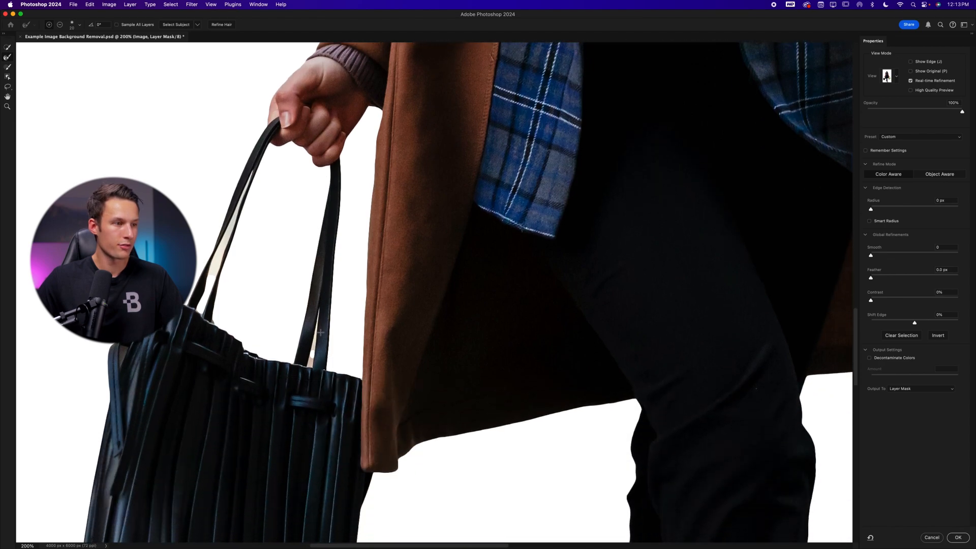
mouse_move(317, 308)
mouse_down()
mouse_move(316, 346)
mouse_move(330, 288)
mouse_up()
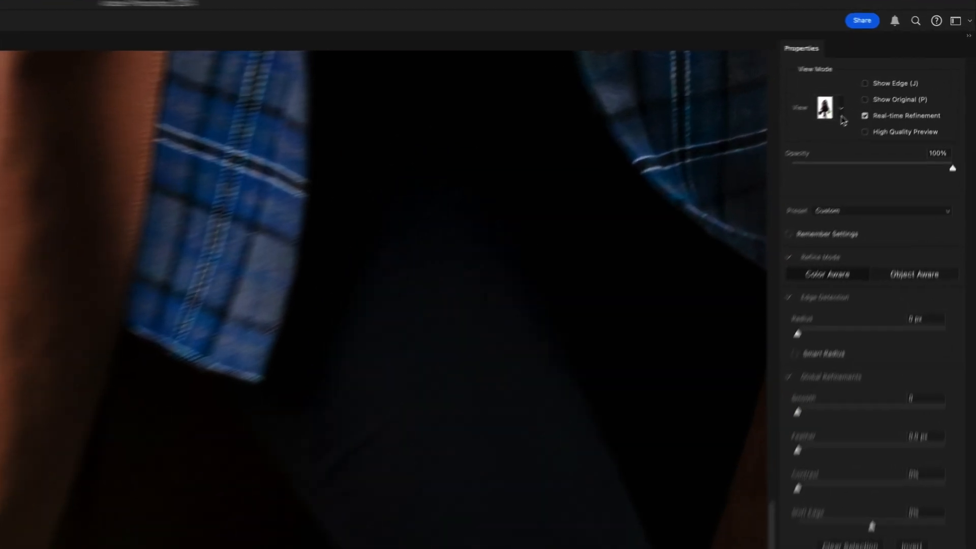
- Set the view mode to On Black and refine the light gap inside the black handbag's outer strap
click(897, 77)
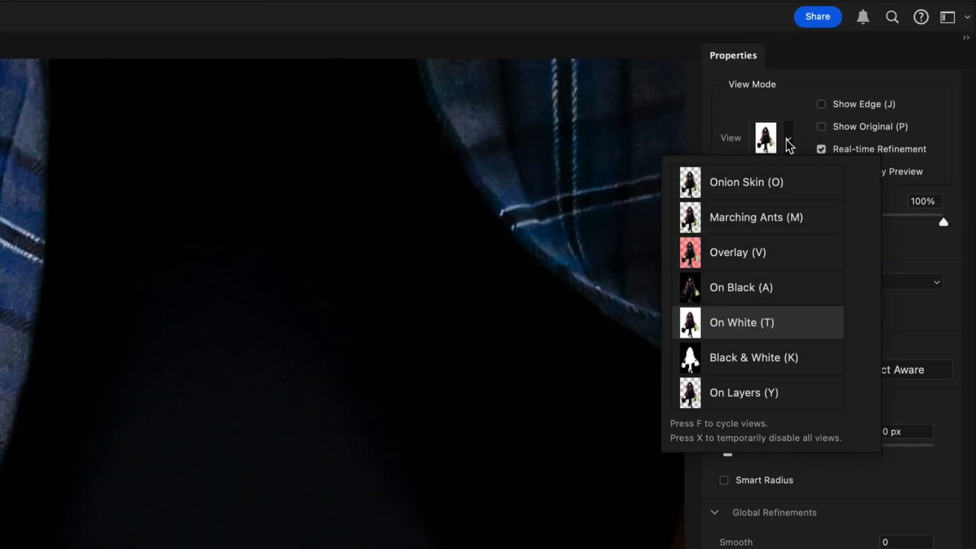
click(795, 297)
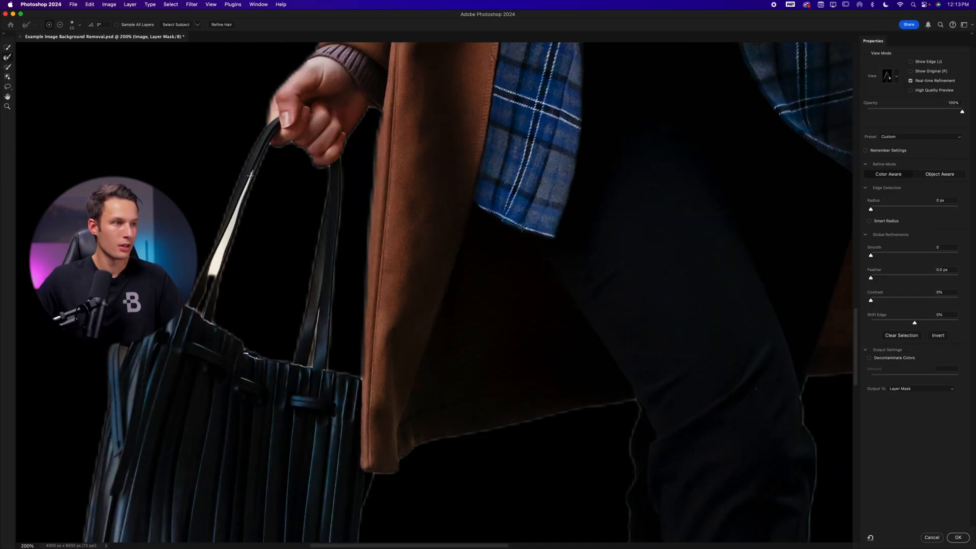
drag(235, 211, 209, 274)
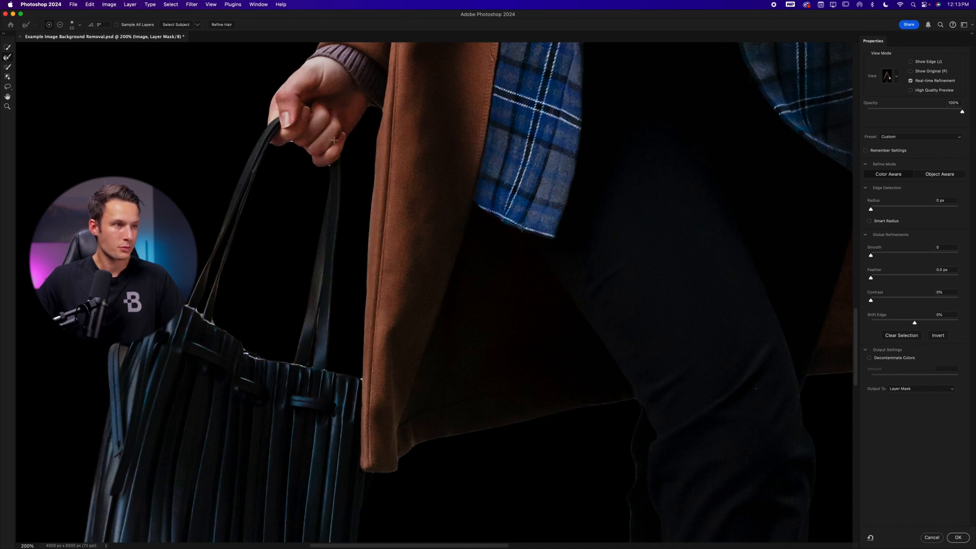
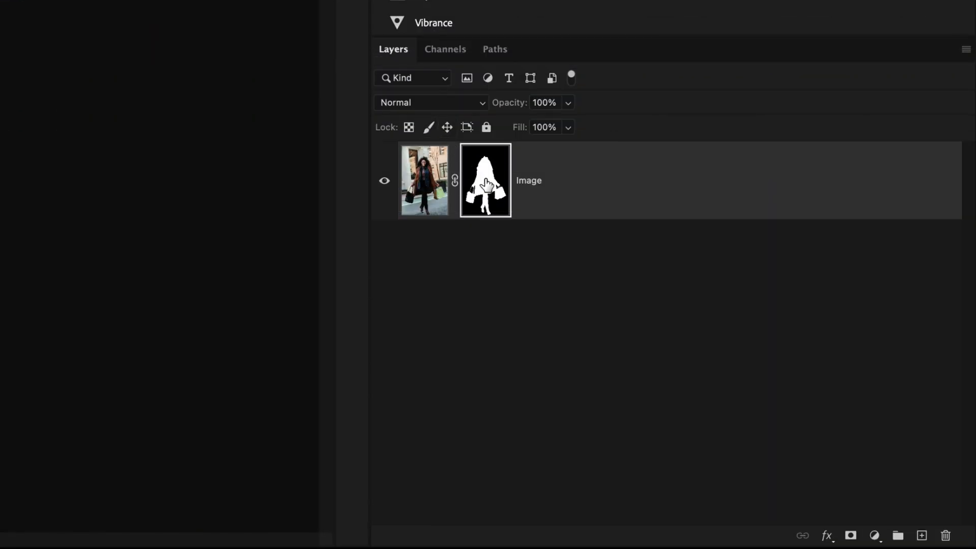
- Reopen the layer mask in Select and Mask, paint the hair's outer edges back into the selection and view it On Black
double_click(486, 184)
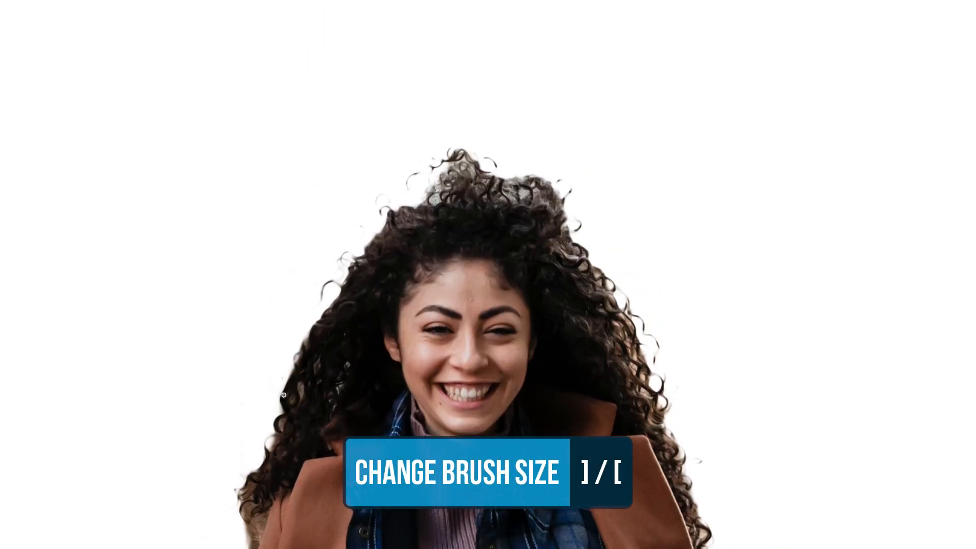
mouse_move(276, 469)
mouse_down()
mouse_move(403, 224)
mouse_move(422, 199)
mouse_move(478, 189)
mouse_move(539, 216)
mouse_move(594, 297)
mouse_move(648, 417)
mouse_move(678, 517)
mouse_up()
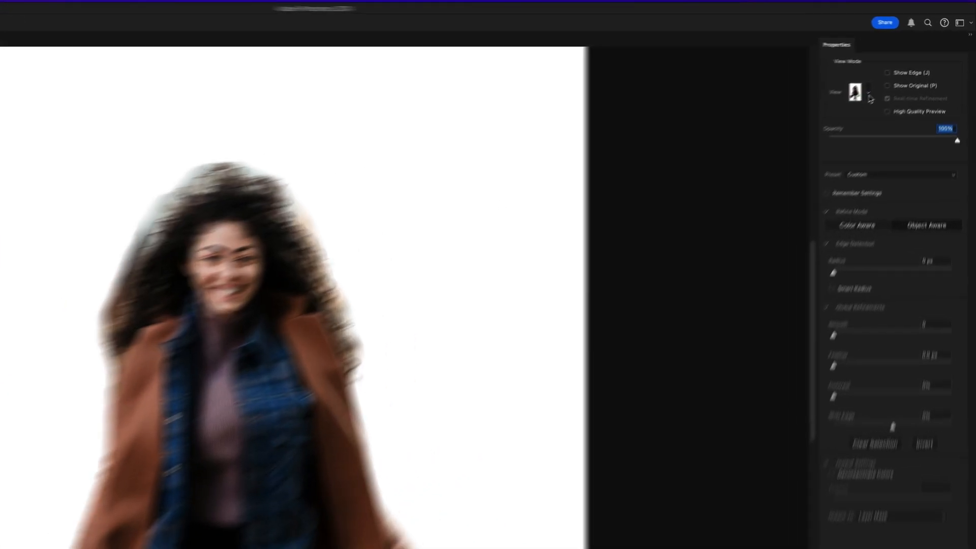
click(897, 77)
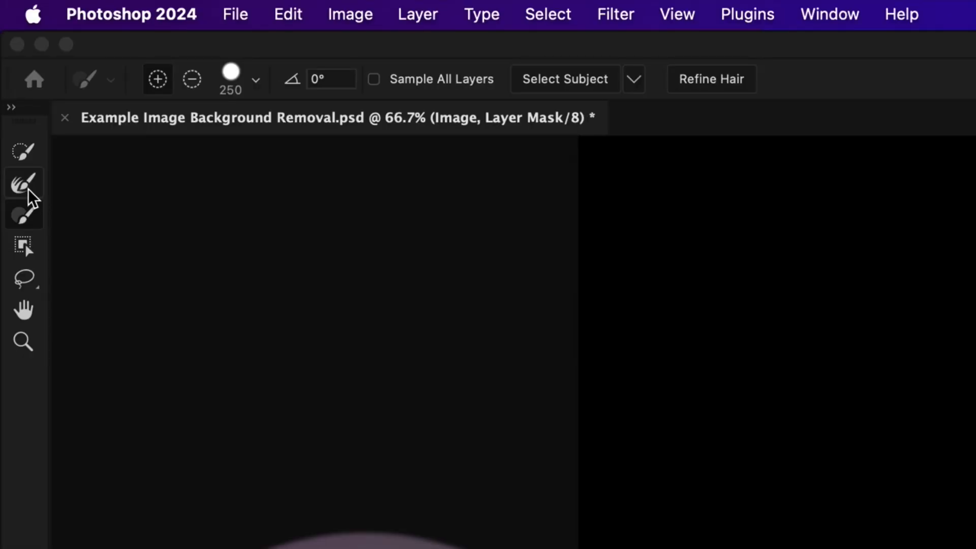
- Paint around the entire hair outline with the Refine Edge Brush to remove the background between the curls
click(28, 188)
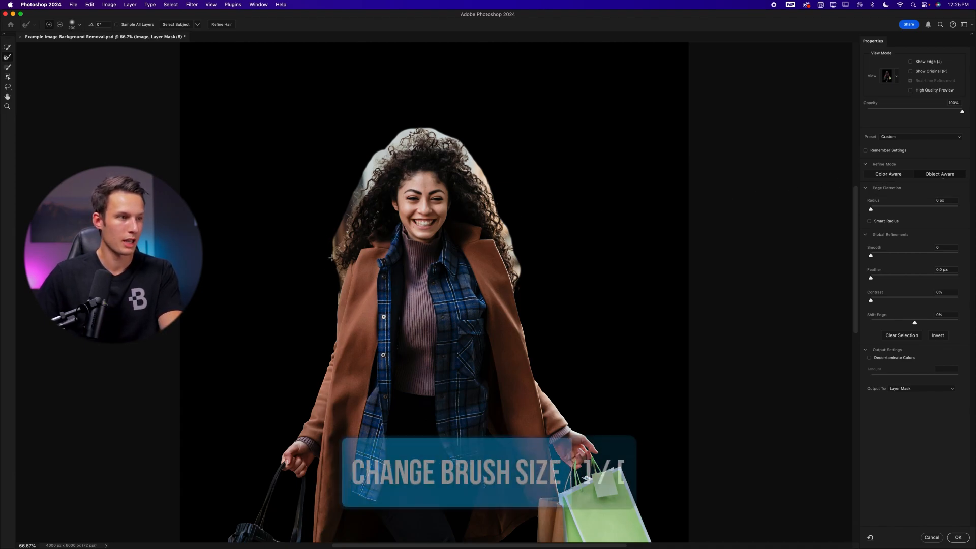
key(])
key(bracketleft)
mouse_move(330, 259)
mouse_down()
mouse_move(323, 213)
mouse_move(374, 150)
mouse_move(416, 128)
mouse_move(436, 126)
mouse_move(490, 175)
mouse_up()
key(bracketleft)
drag(449, 138, 401, 142)
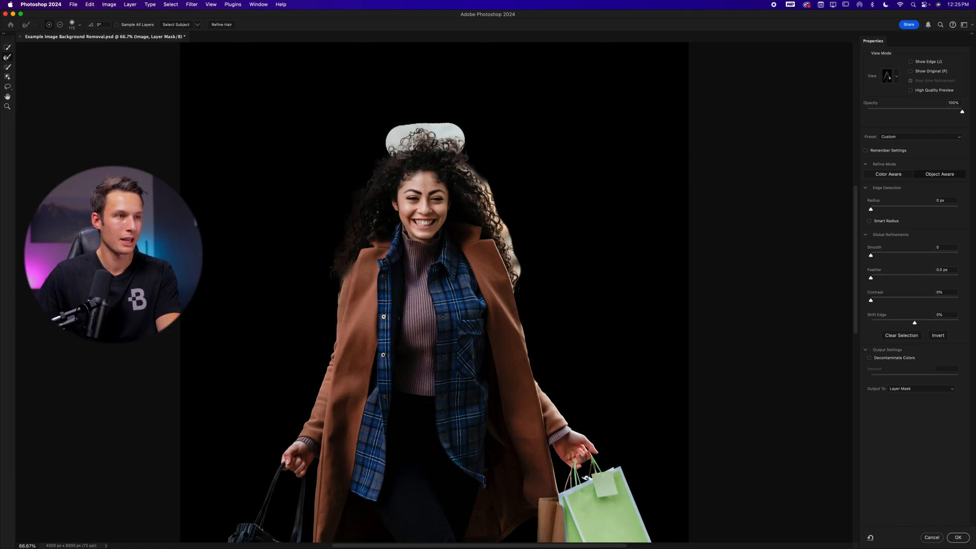
drag(472, 164, 519, 280)
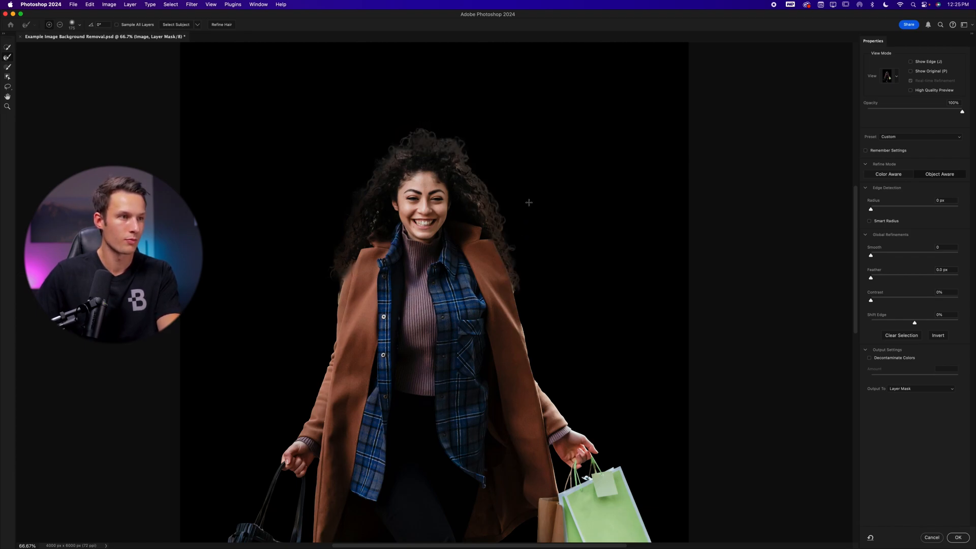
- Check the hair edges up close and refine the lower curls beside the coat shoulder on the black handbag's side
key(super+equal)
key(super+equal)
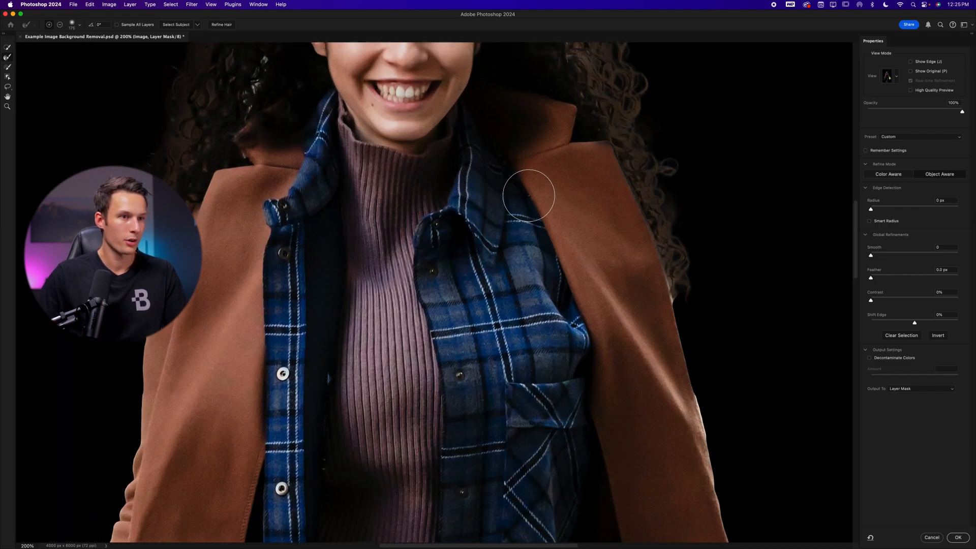
key(super+equal)
scroll(518, 194, up, 4)
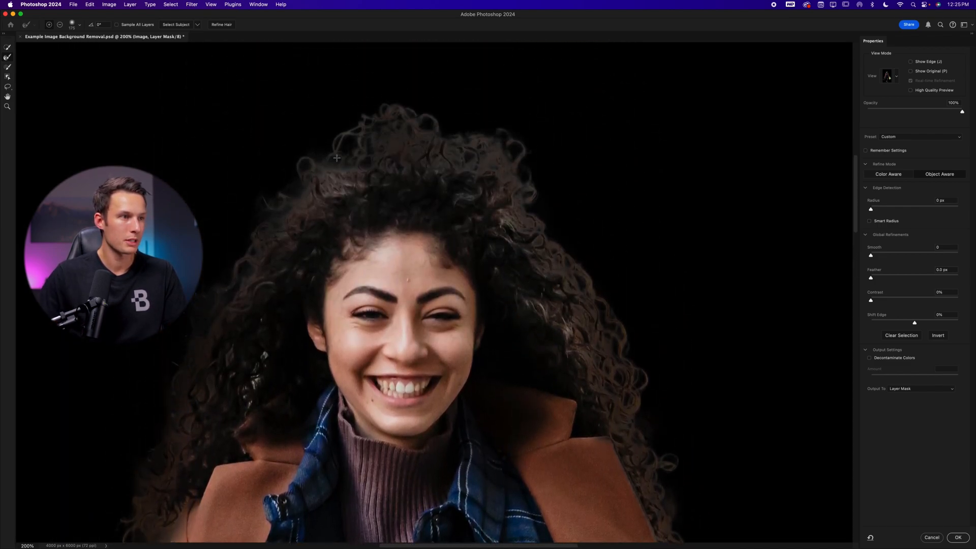
scroll(307, 173, down, 7)
scroll(247, 216, left, 5)
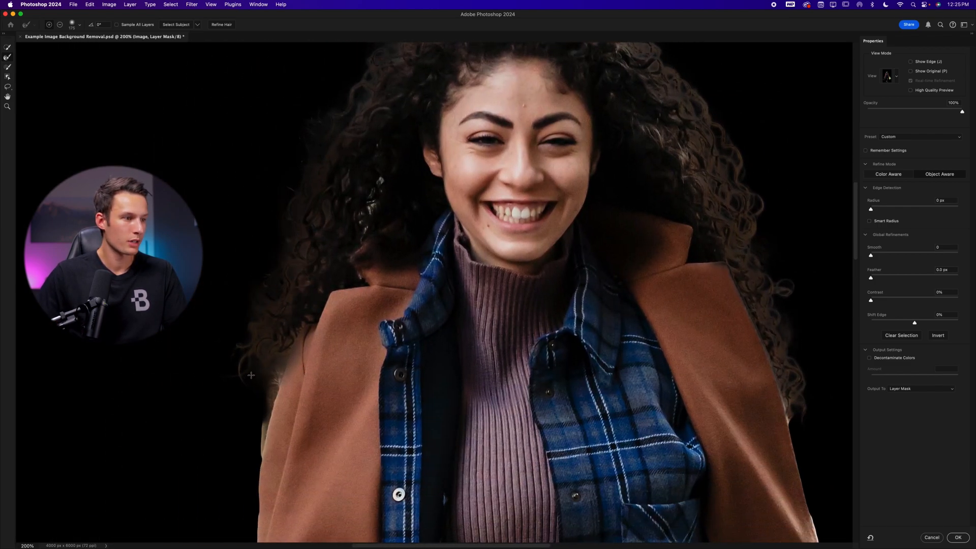
mouse_move(262, 344)
mouse_down()
mouse_move(233, 440)
mouse_move(255, 409)
mouse_up()
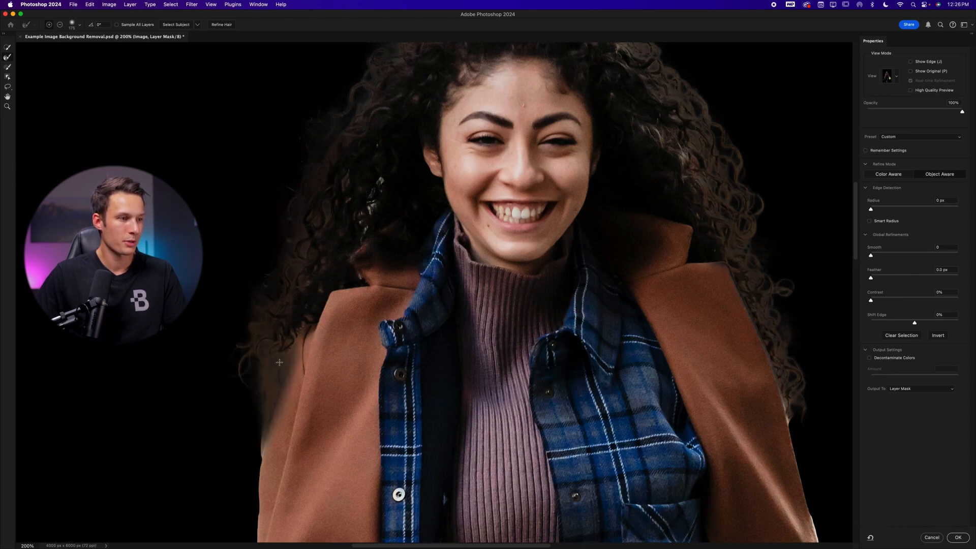
- Restore the faded coat shoulder edge below the curls with the Brush tool in add mode, reduced to size 40
click(7, 67)
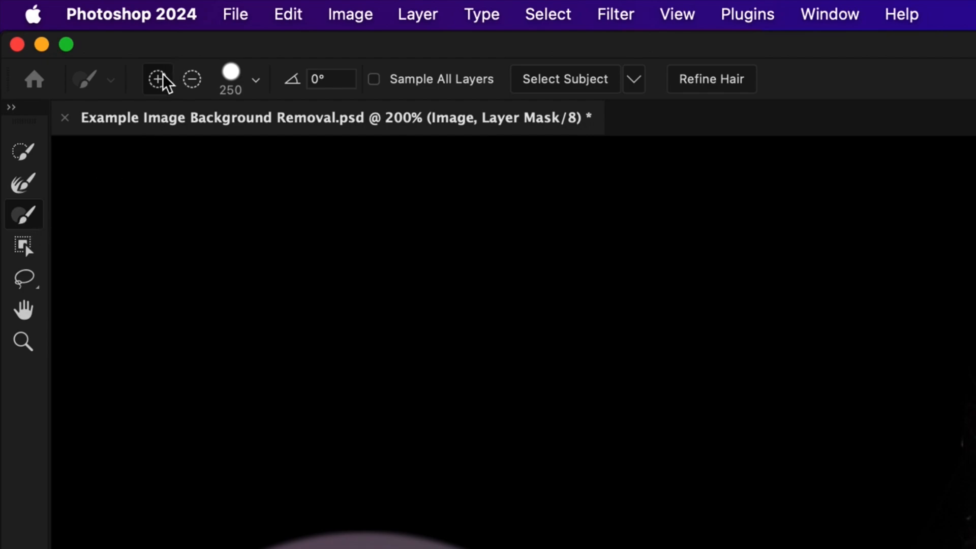
key([)
key([)
key([)
key([)
key([)
key([)
key([)
key([)
key([)
key([)
key([)
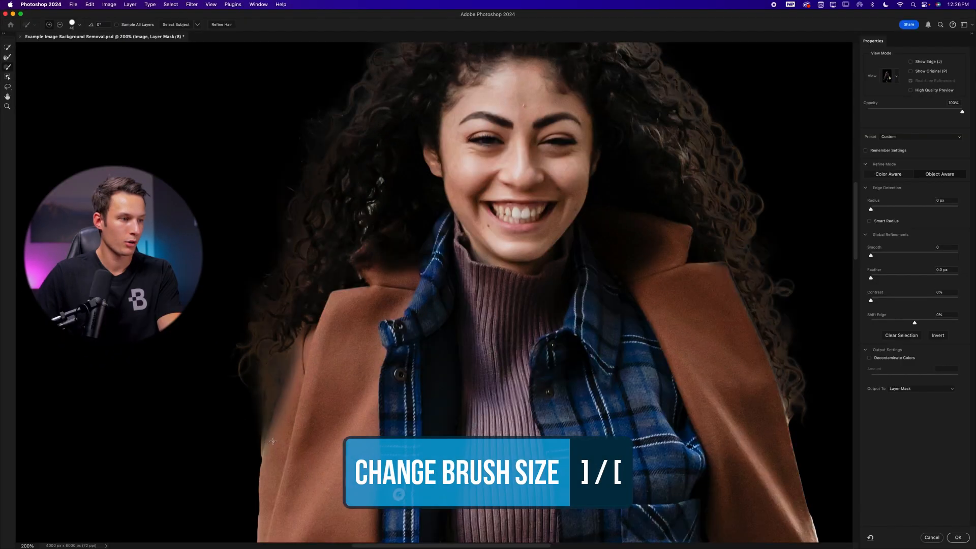
shift+click(281, 417)
shift+click(290, 390)
shift+click(293, 381)
shift+click(299, 364)
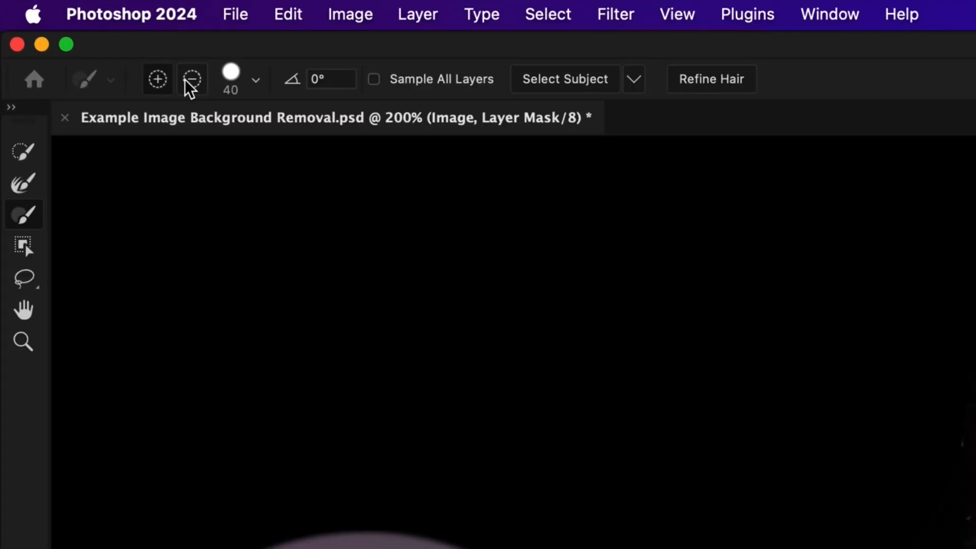
- Paint away the leftover background between the coat shoulder and lower curls with the Brush tool in subtract mode at size 30
click(106, 43)
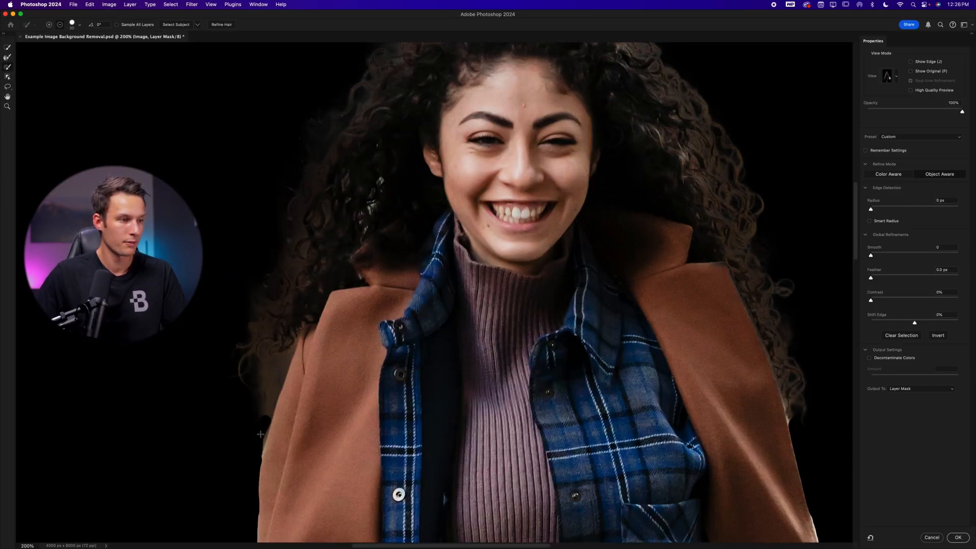
shift+click(257, 454)
drag(273, 396, 284, 362)
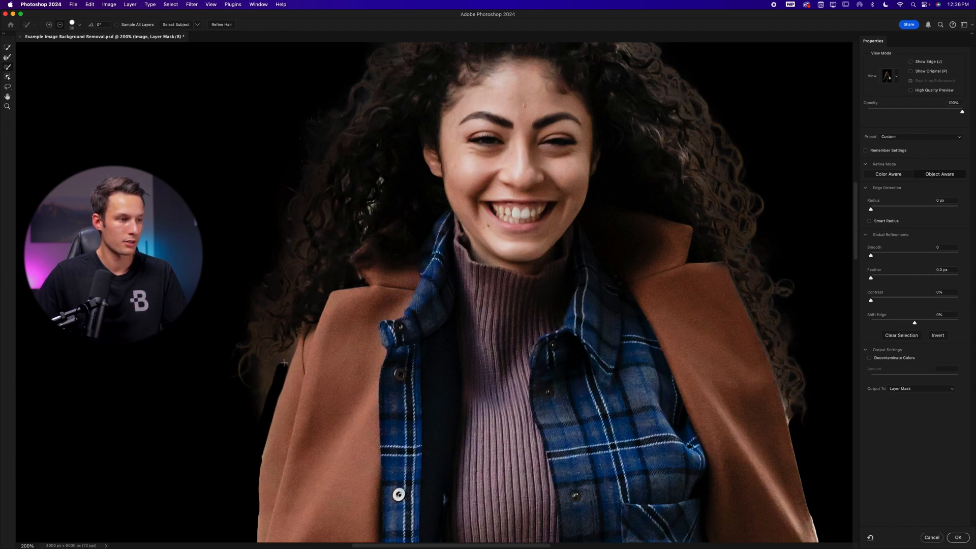
shift+click(257, 411)
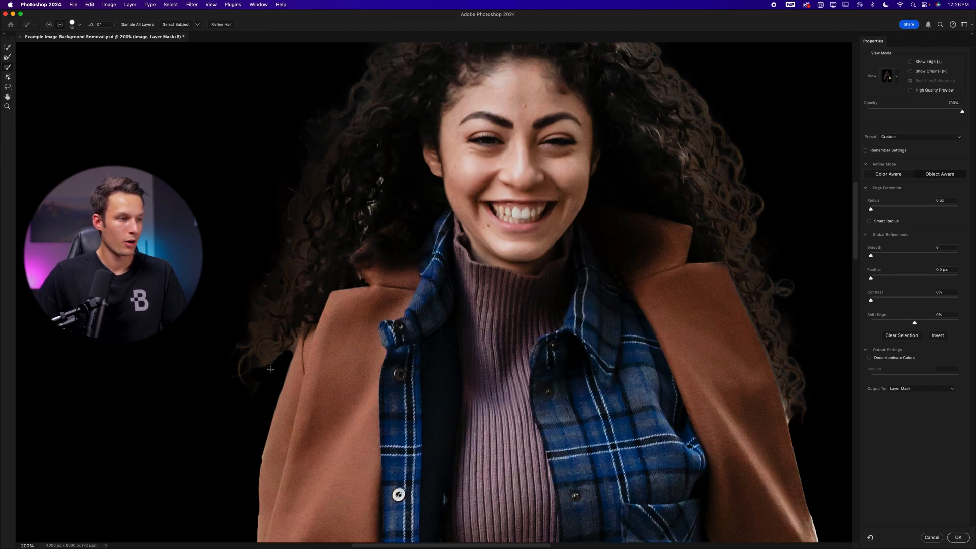
drag(275, 348, 282, 331)
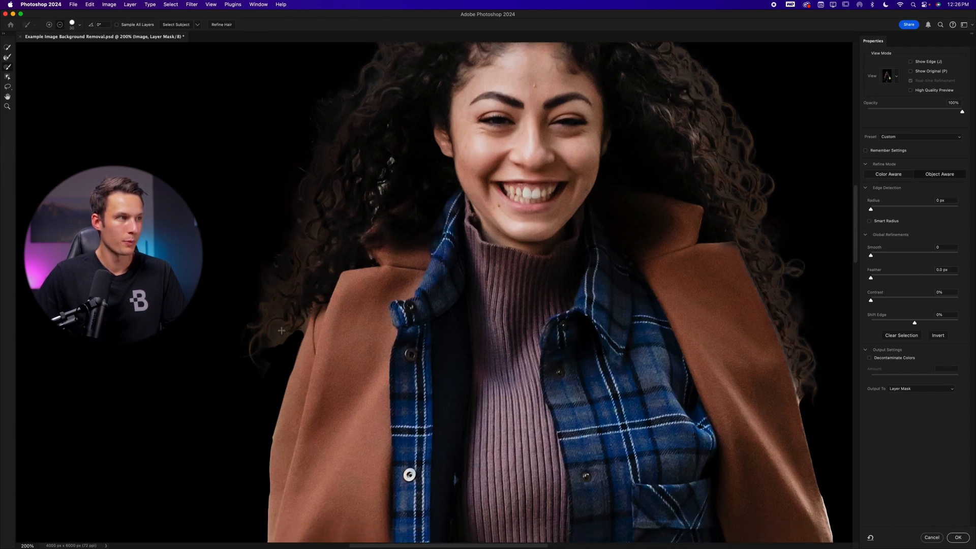
- Set the brush hardness to 0% and softly subtract the remaining haze around the lower curls beside the coat shoulder
click(80, 25)
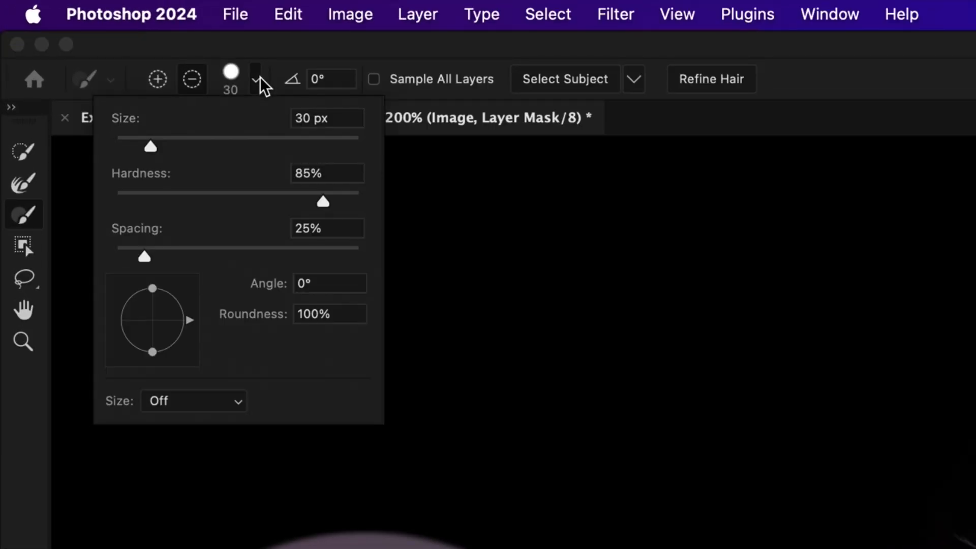
drag(290, 203, 68, 208)
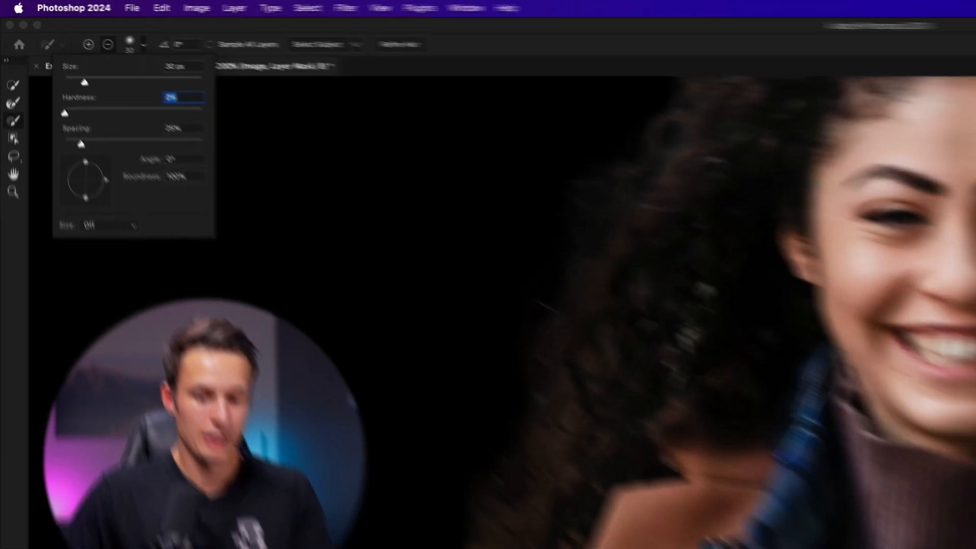
key(bracketleft)
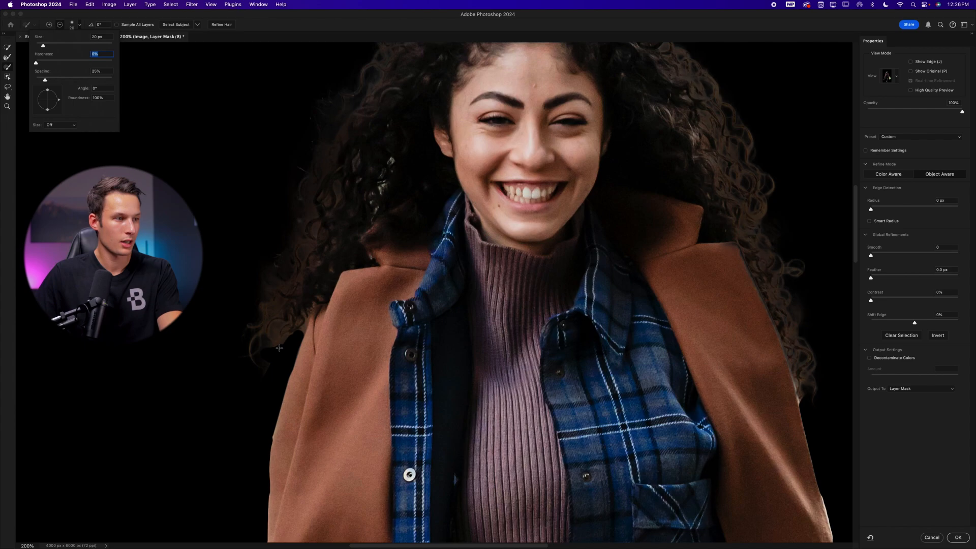
key(bracketright)
click(277, 352)
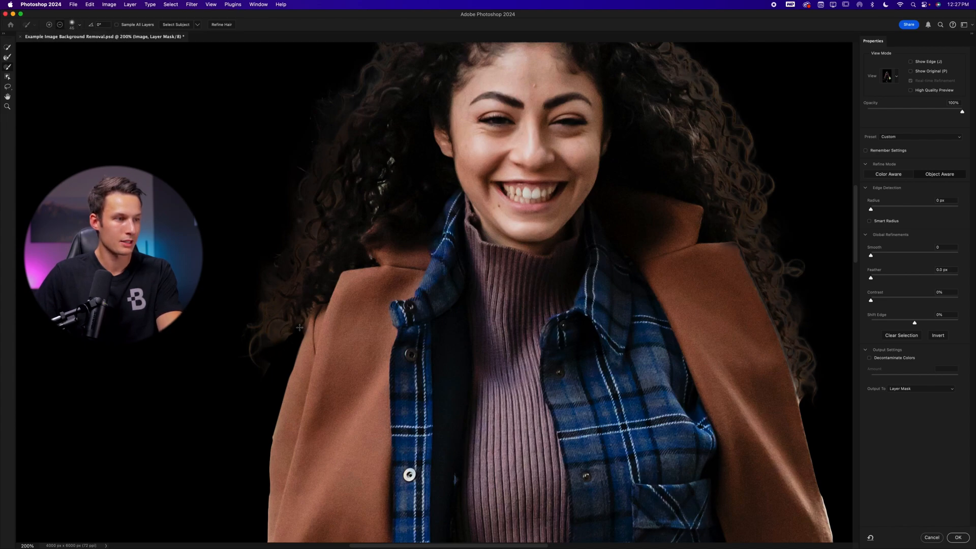
key(bracketright)
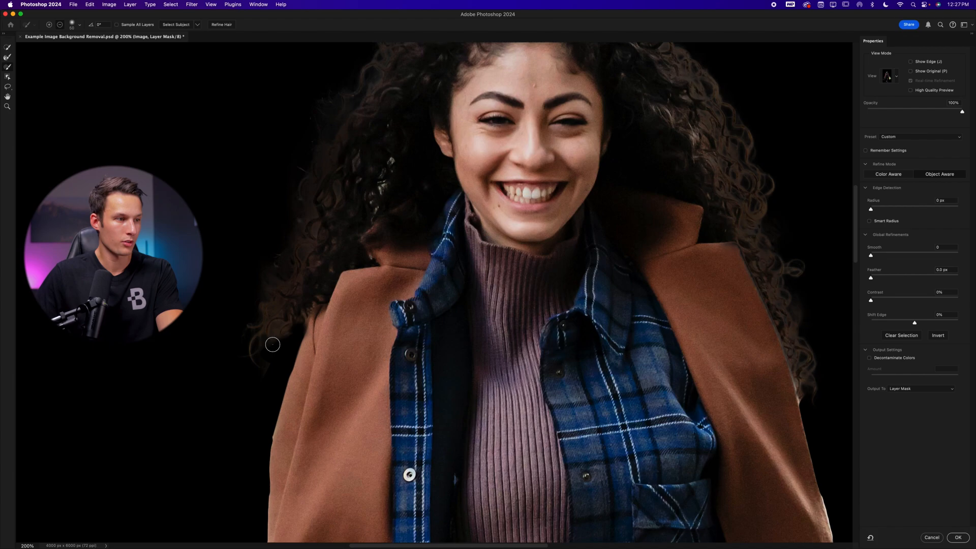
- Fit the whole image in view and accept the Select and Mask refinements with Layer Mask as the output
scroll(512, 196, up, 5)
key(super+0)
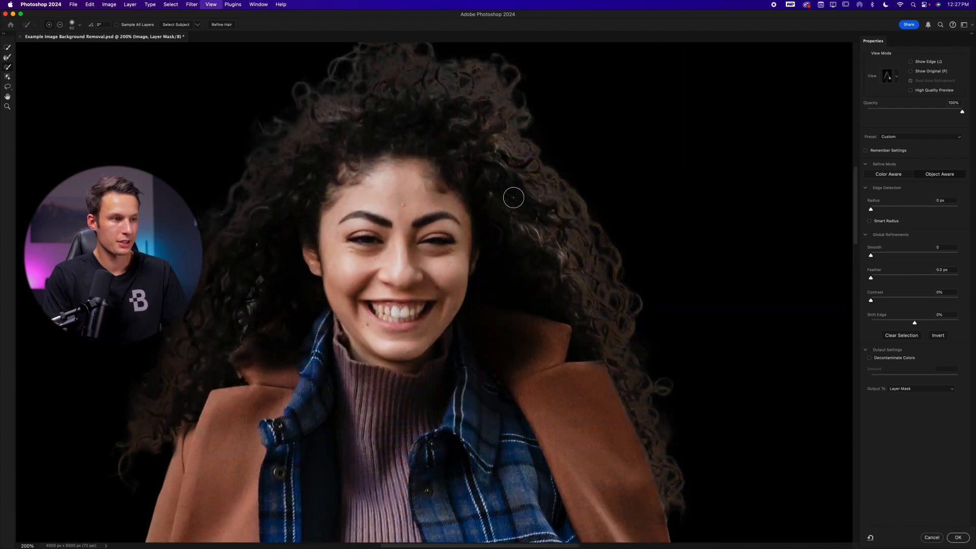
key(b)
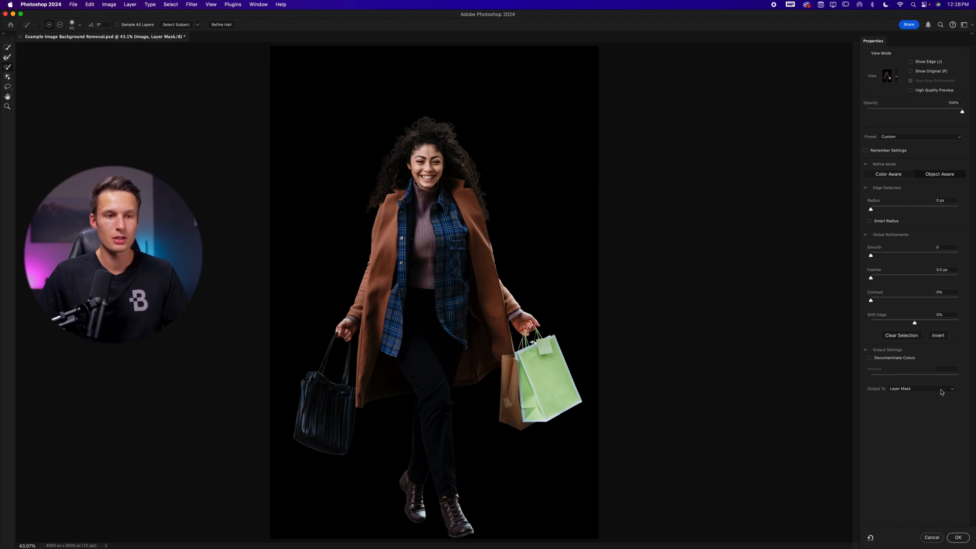
click(959, 537)
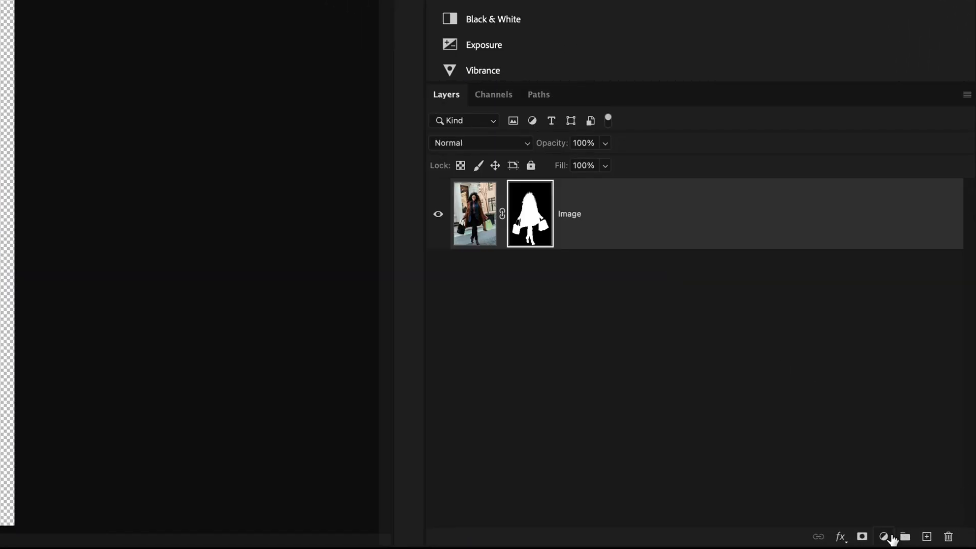
- Add a dark gray Solid Color fill layer and place it beneath the Image layer as a backdrop
click(884, 537)
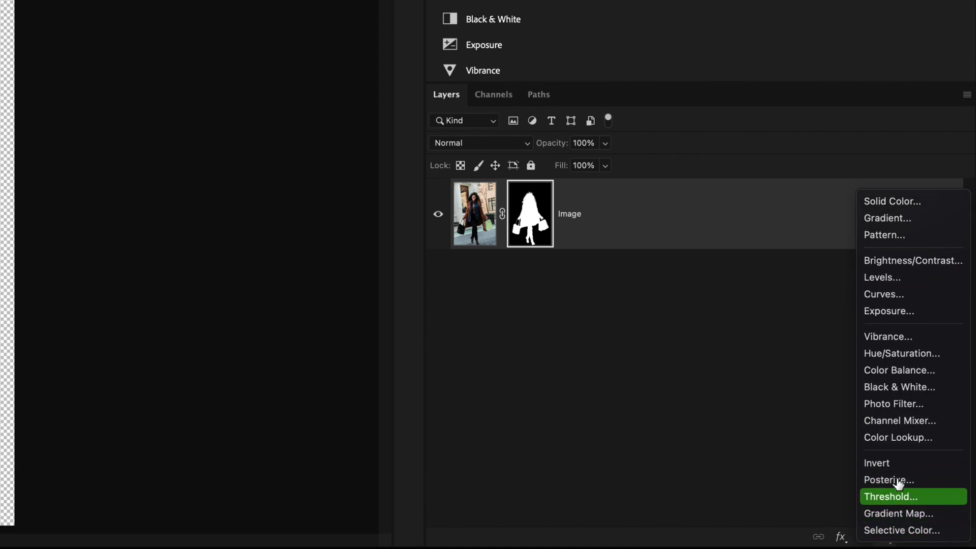
click(913, 204)
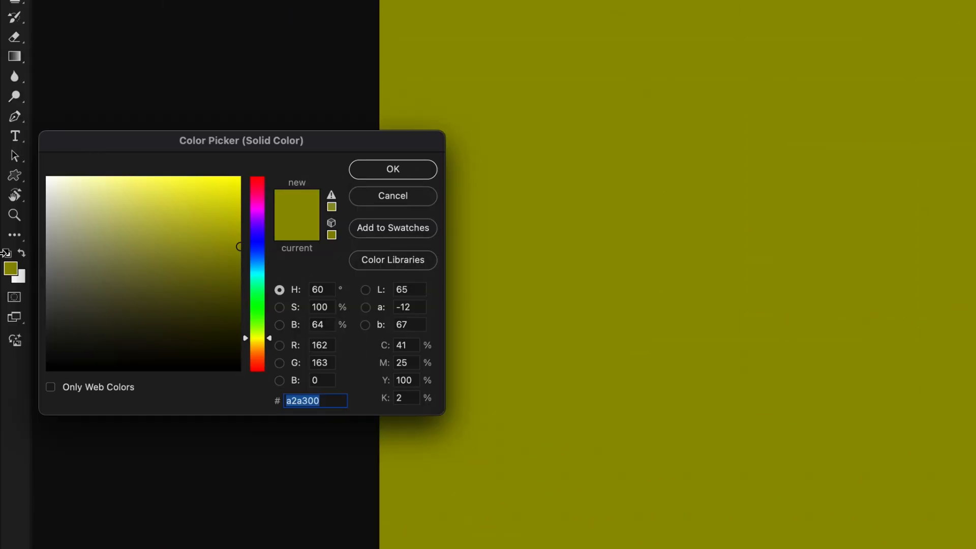
mouse_move(54, 255)
mouse_down()
mouse_move(64, 266)
mouse_move(32, 301)
mouse_move(29, 277)
mouse_move(31, 308)
mouse_up()
click(365, 174)
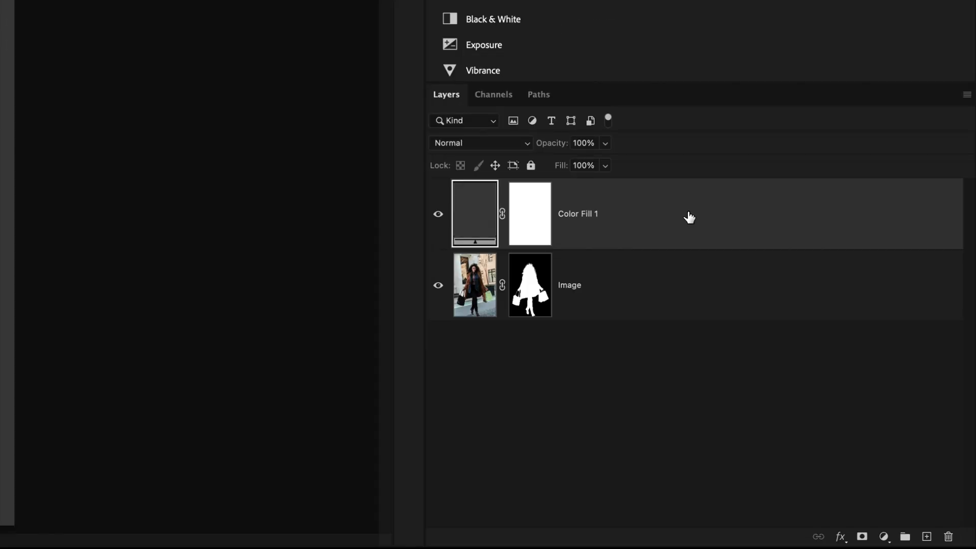
drag(689, 218, 686, 323)
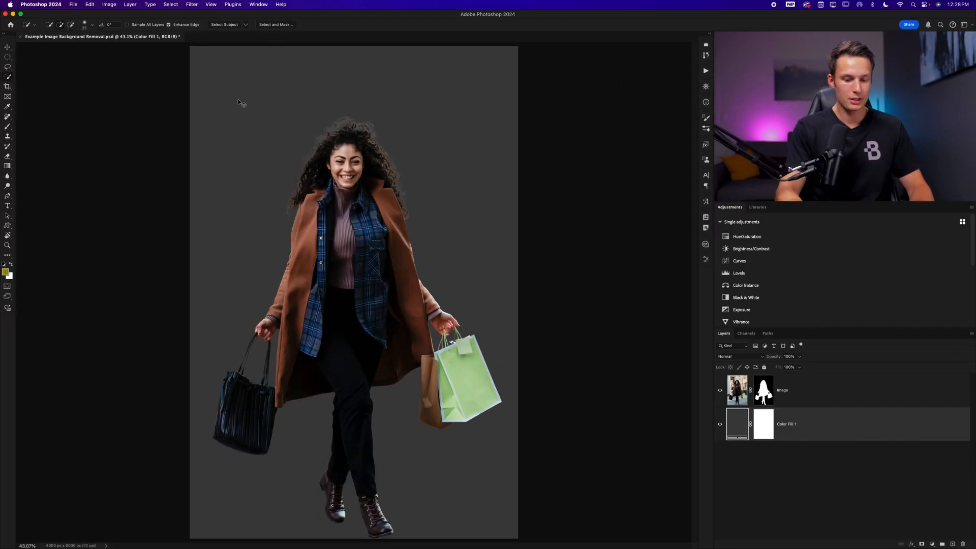
- Load the Image layer's mask as a selection and invert it to select the area around the woman
key(super+plus)
scroll(238, 100, up, 2)
scroll(238, 99, up, 1)
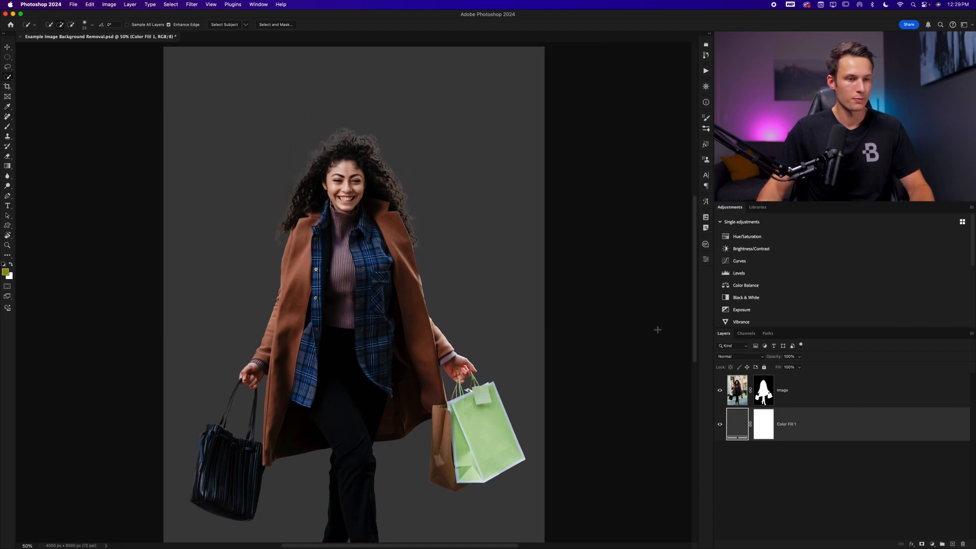
click(820, 397)
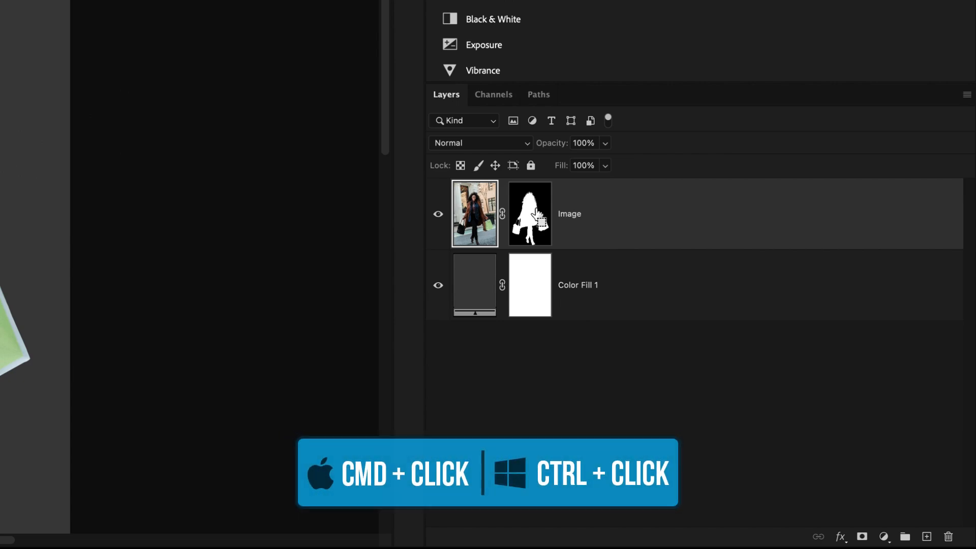
super+click(530, 224)
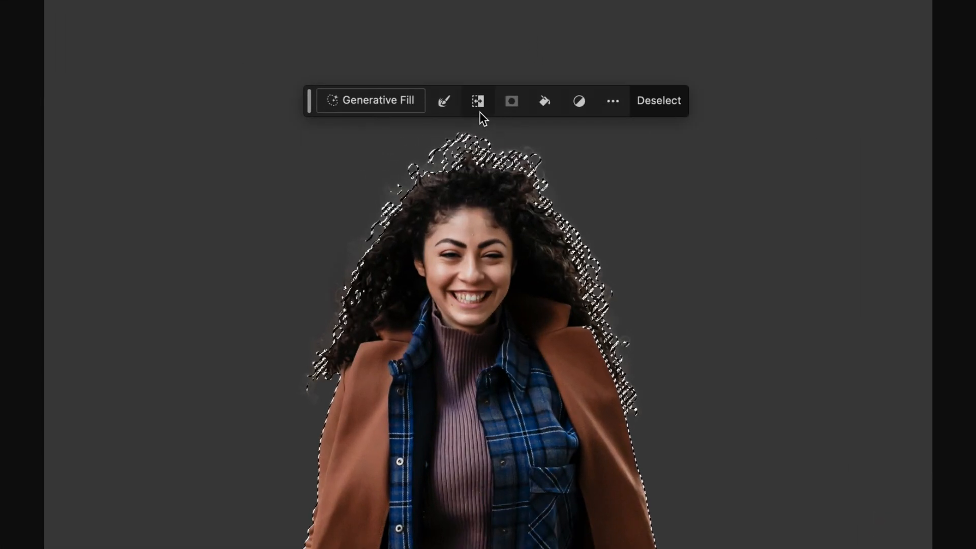
click(480, 104)
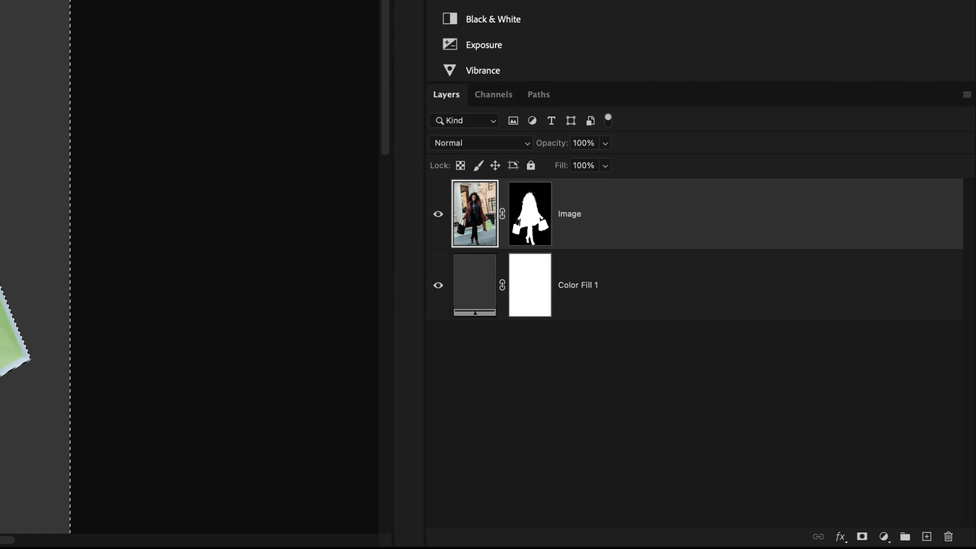
- Add a Solid Color fill layer in the inverted selection, using the near-black 141311 sampled from the woman's hair
click(884, 535)
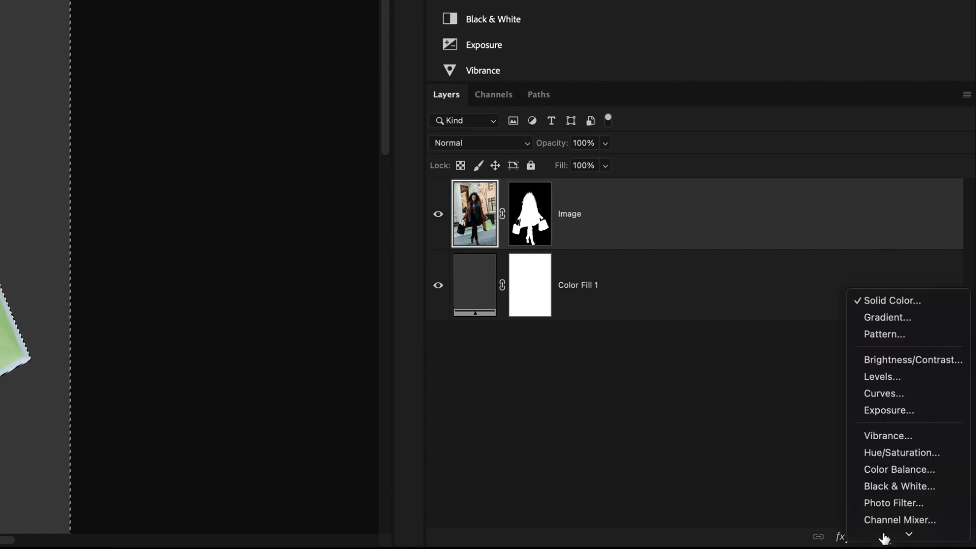
click(895, 272)
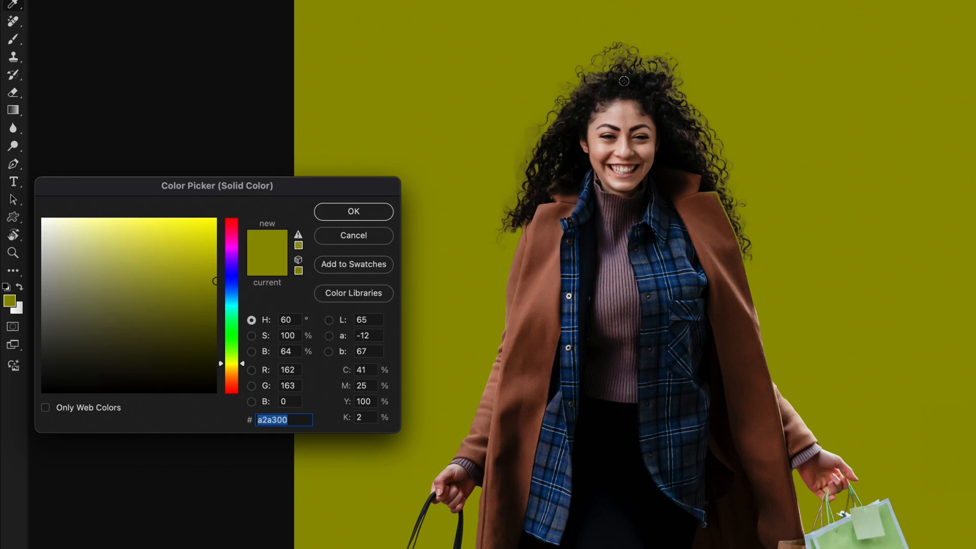
click(627, 84)
click(624, 80)
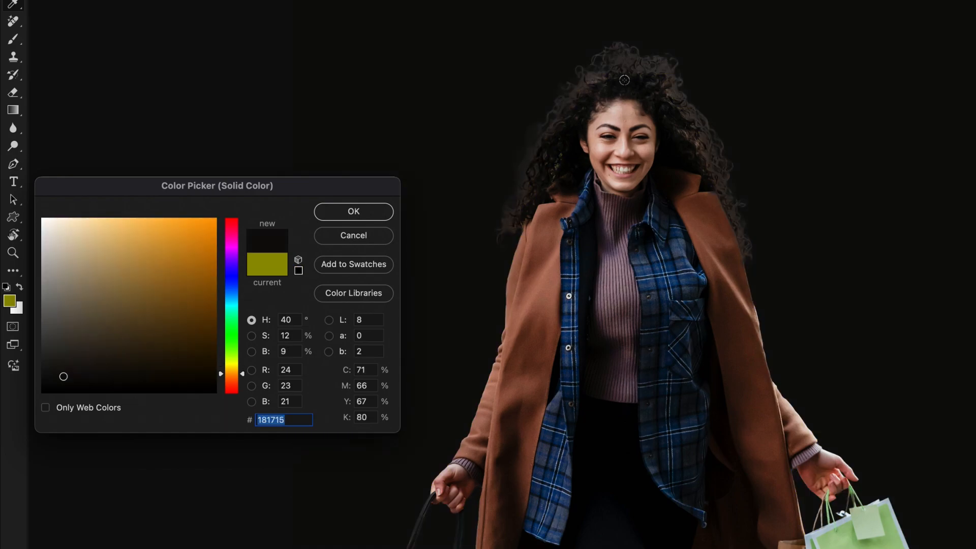
click(632, 81)
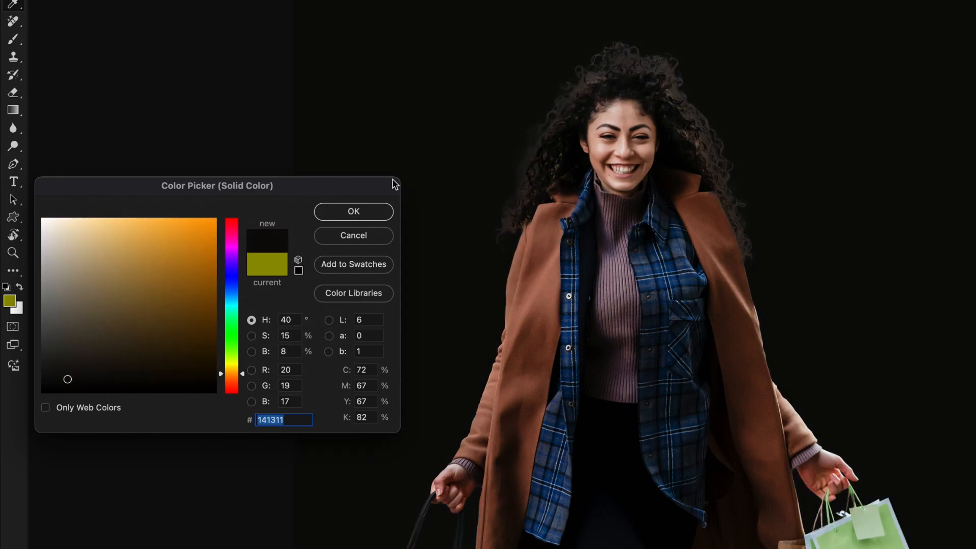
click(328, 211)
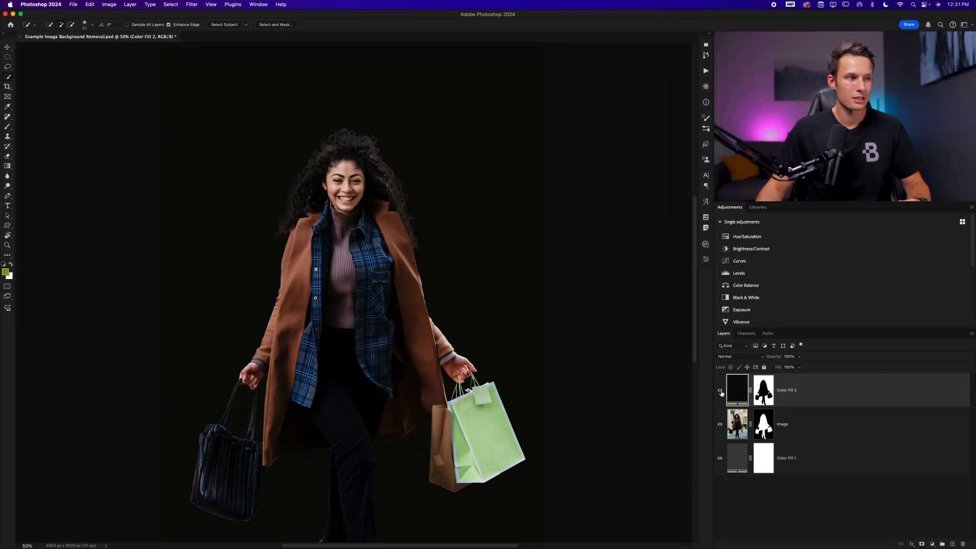
- Clip the near-black fill layer to the Image layer with a clipping mask
click(440, 217)
click(441, 218)
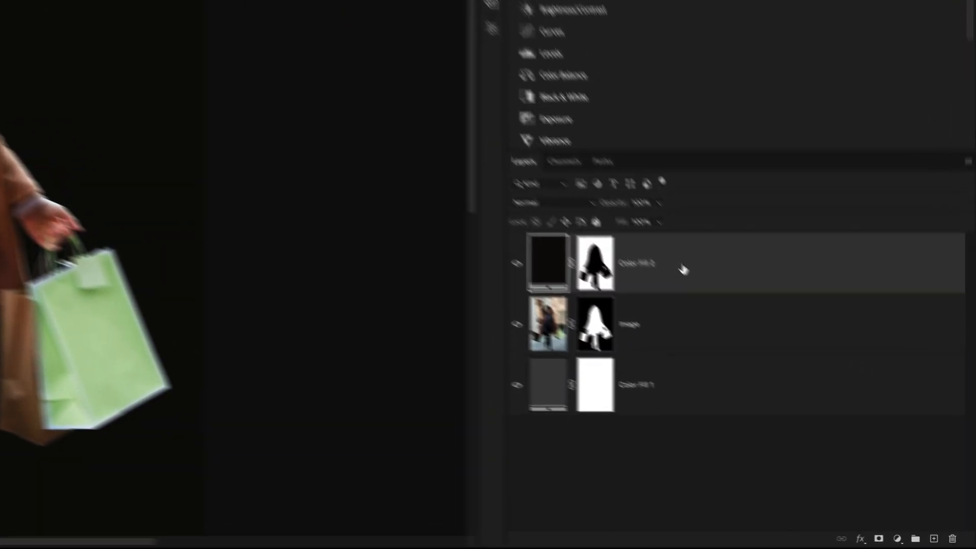
right_click(812, 391)
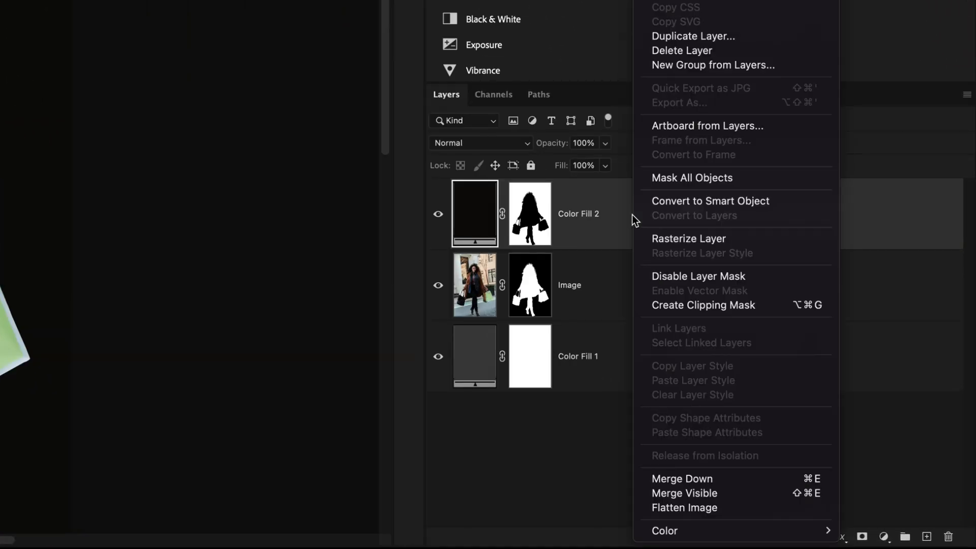
click(756, 304)
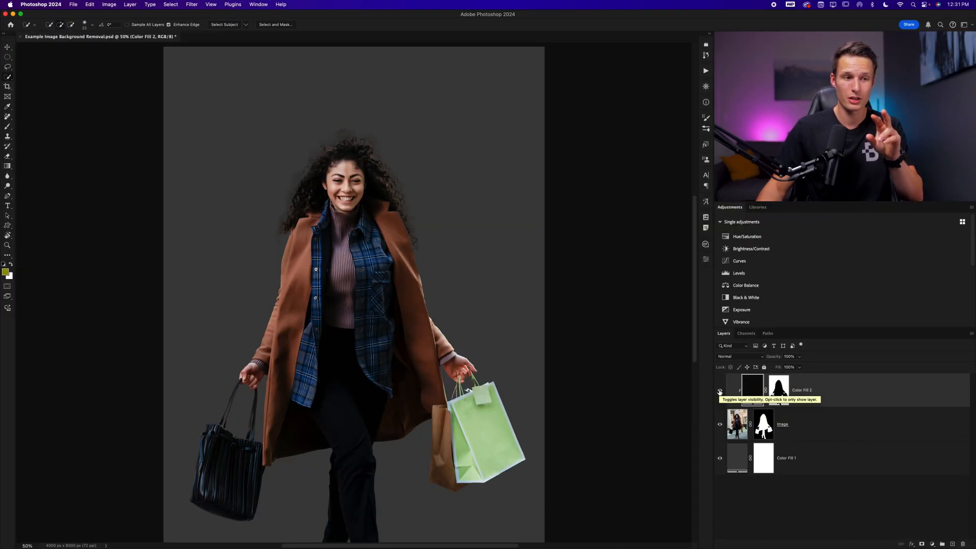
- Toggle the clipped near-black fill layer's visibility repeatedly to compare the color fringing along the hair and coat edges
click(720, 392)
click(720, 392)
click(720, 392)
click(720, 392)
click(720, 392)
click(720, 392)
click(720, 392)
click(720, 392)
click(720, 392)
click(720, 392)
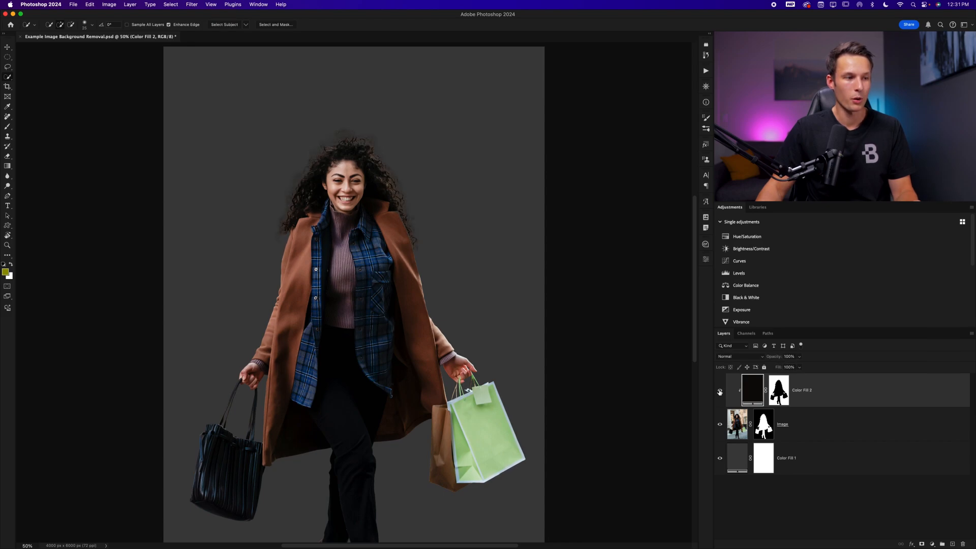
scroll(340, 351, down, 3)
scroll(725, 353, up, 1)
click(720, 390)
click(720, 390)
click(720, 391)
click(720, 390)
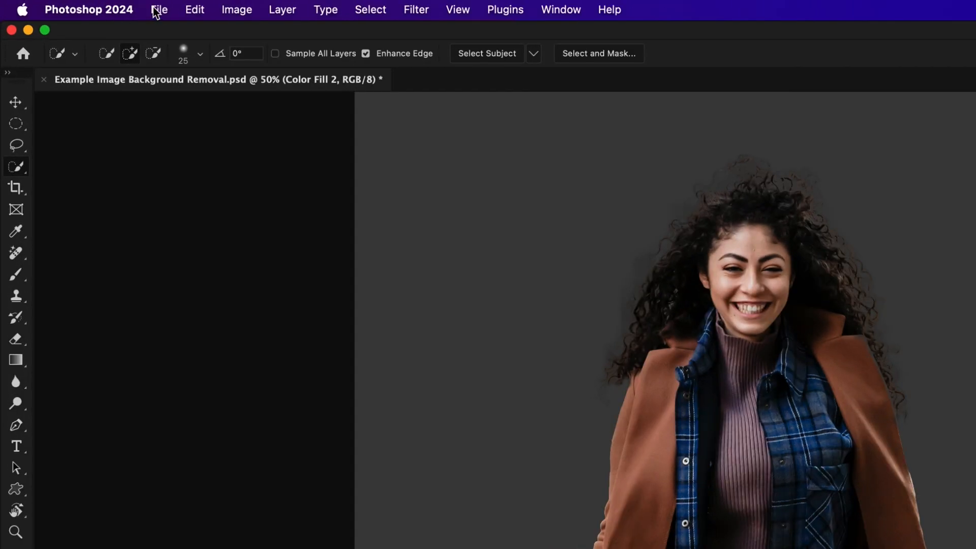
- Place the Cobblestone Alley Germany JPEG from the Background Sample folder as an embedded layer
click(156, 10)
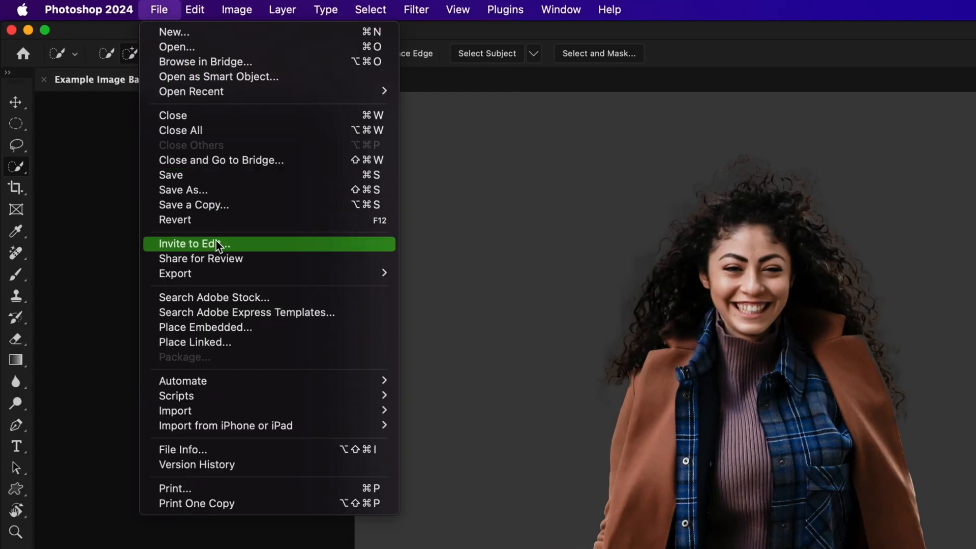
click(254, 328)
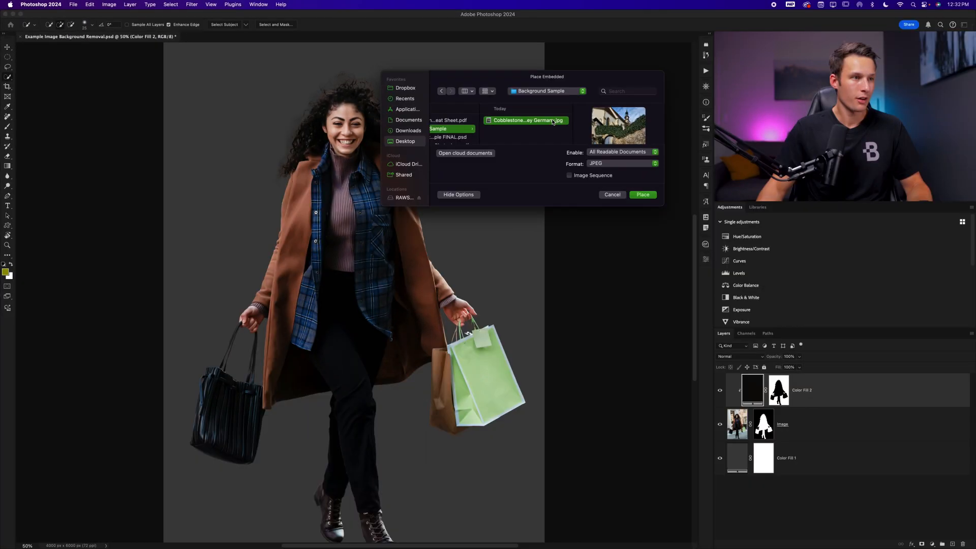
click(643, 196)
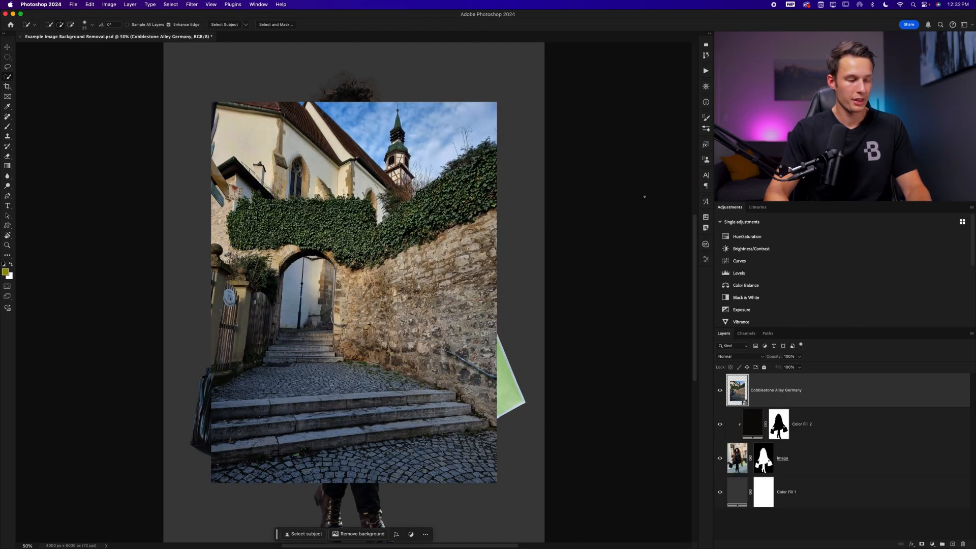
- Scale the Cobblestone Alley Germany layer up to about 163% and position it to cover the whole canvas
key(v)
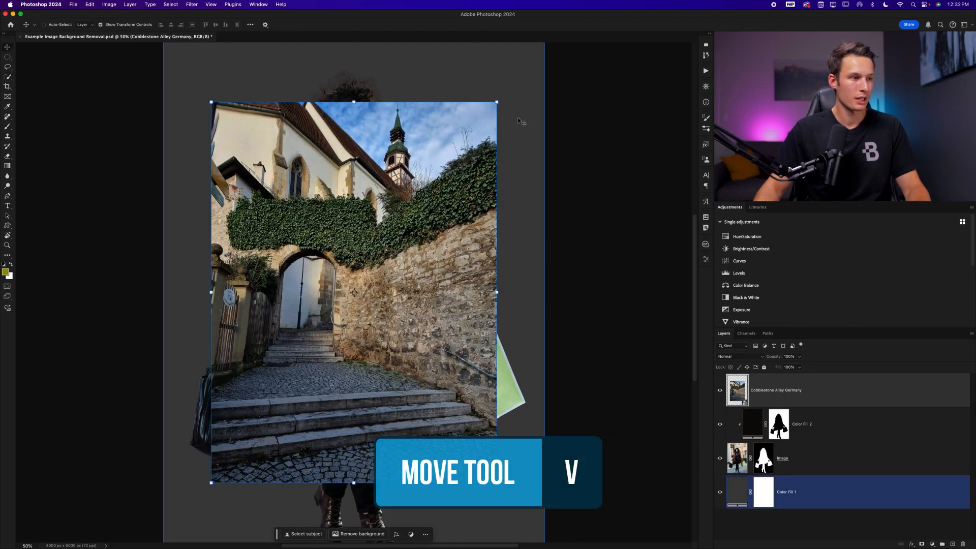
drag(497, 101, 538, 47)
key(super+minus)
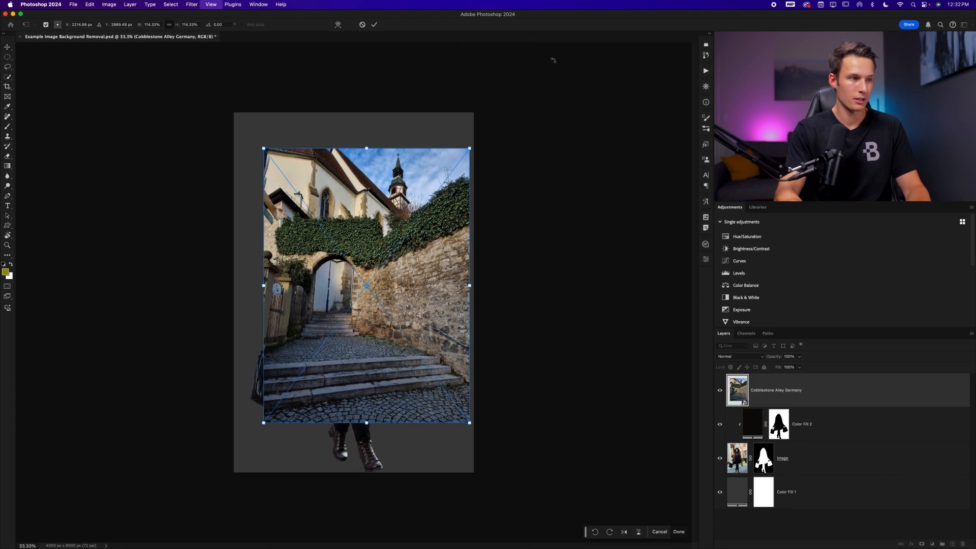
key(super+minus)
drag(447, 397, 412, 366)
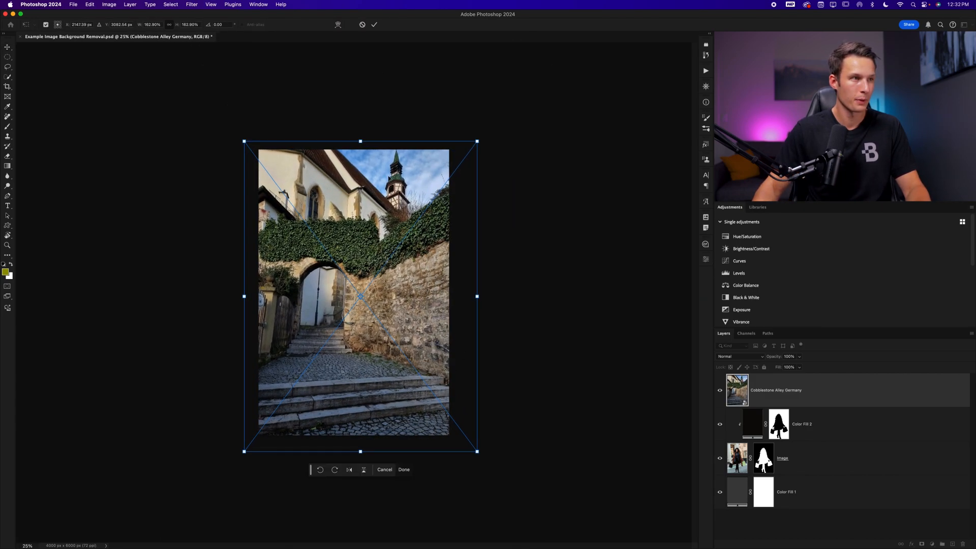
click(373, 25)
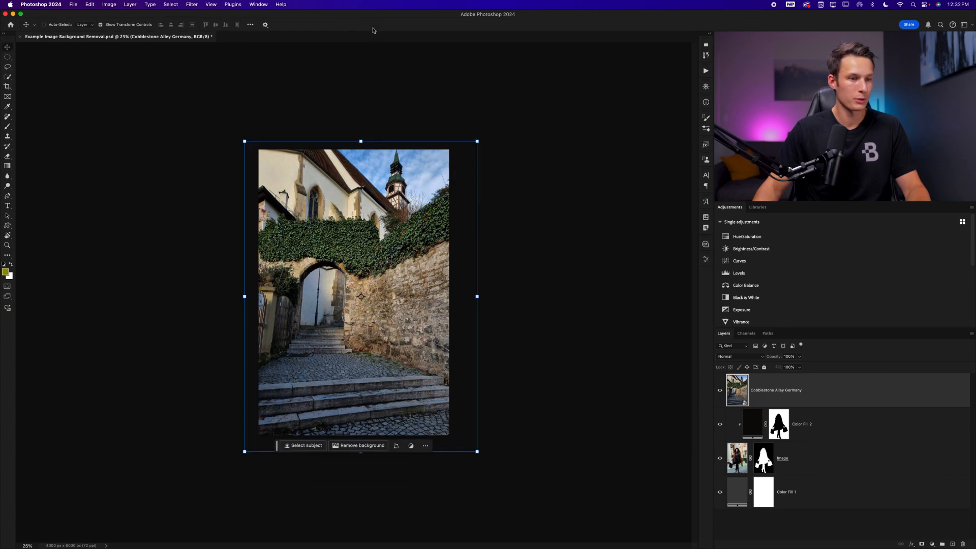
- Move the Color Fill 2 and Image layers together above the Cobblestone Alley Germany layer
click(818, 422)
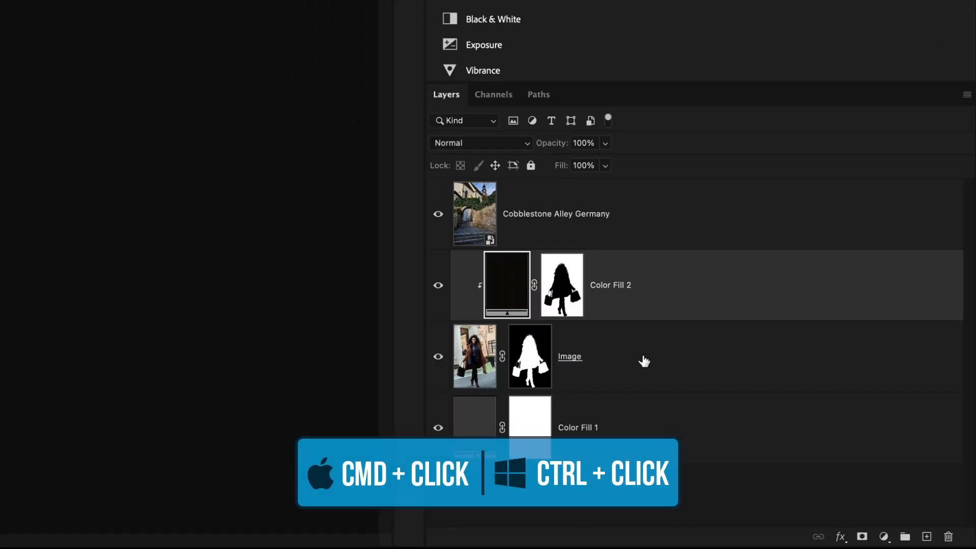
ctrl+click(644, 361)
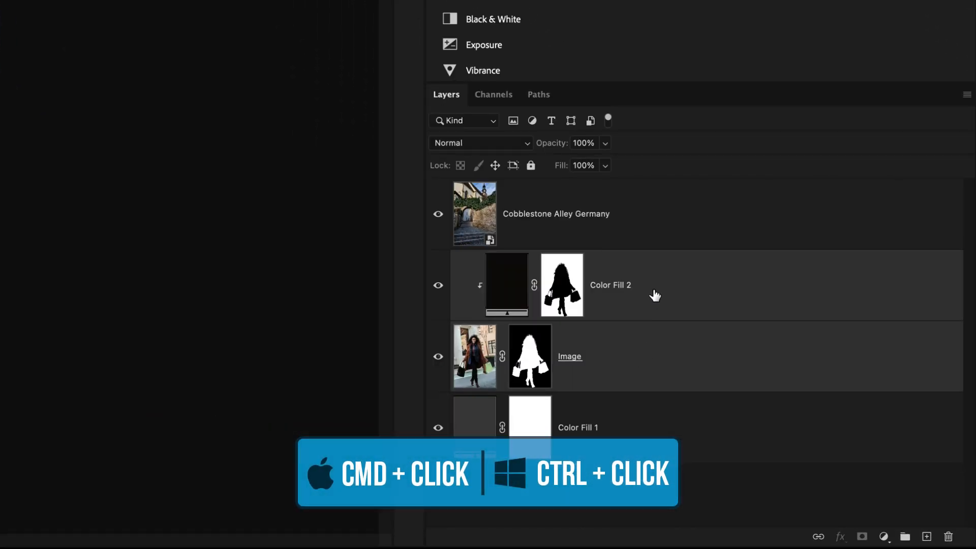
drag(668, 317, 644, 198)
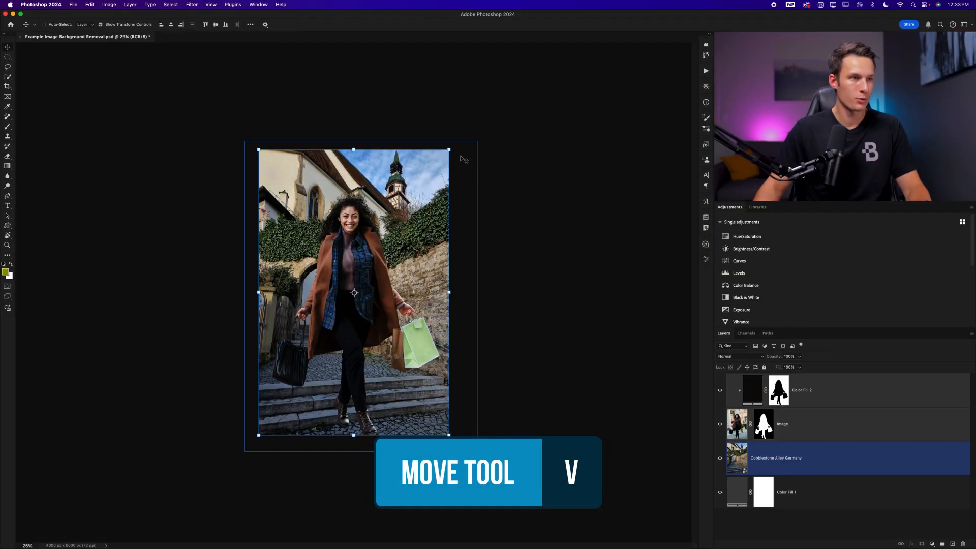
- Scale the woman and her clipped fill together down to about 47%, standing her on the cobblestones in front of the archway
drag(449, 150, 386, 244)
drag(363, 290, 363, 282)
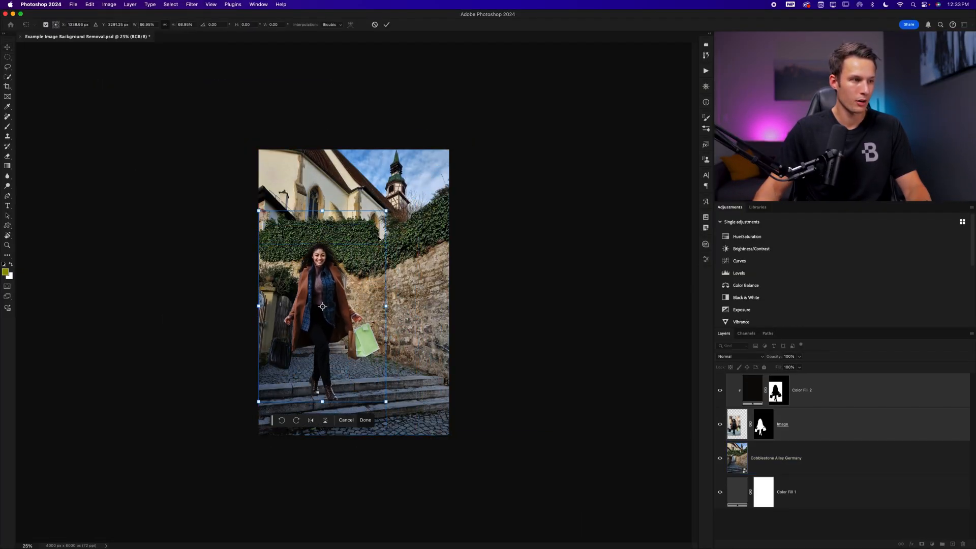
drag(386, 211, 367, 241)
drag(345, 322, 351, 303)
drag(372, 221, 368, 246)
drag(358, 281, 359, 279)
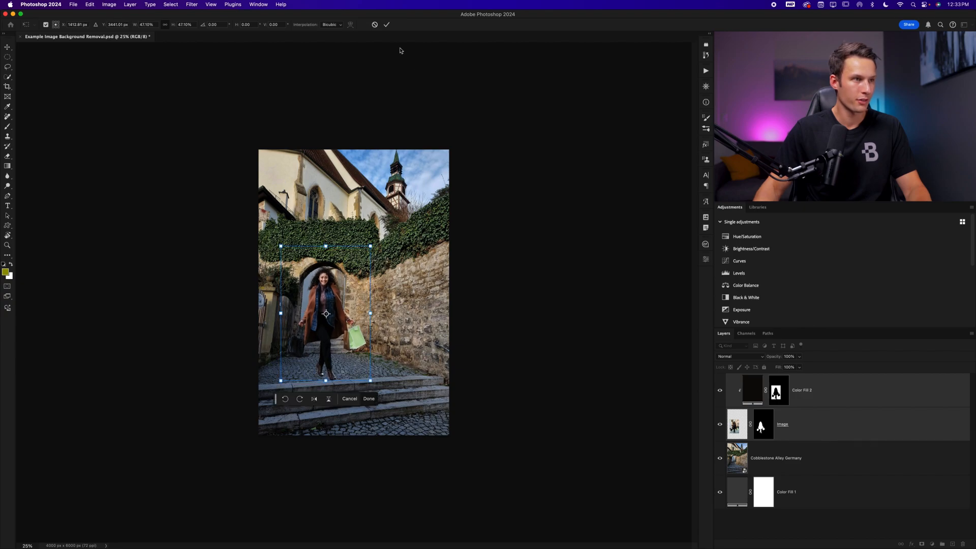
click(387, 24)
key(super+equal)
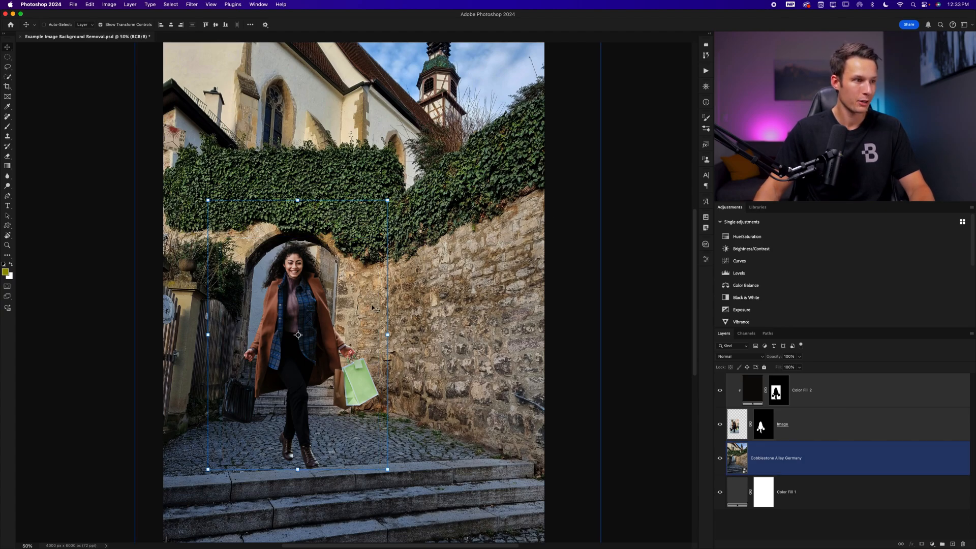
scroll(534, 315, down, 3)
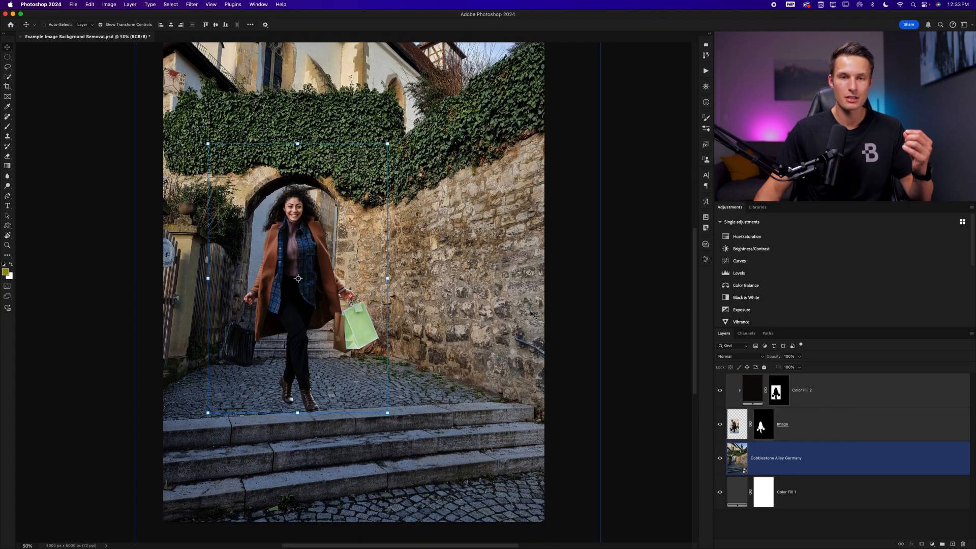